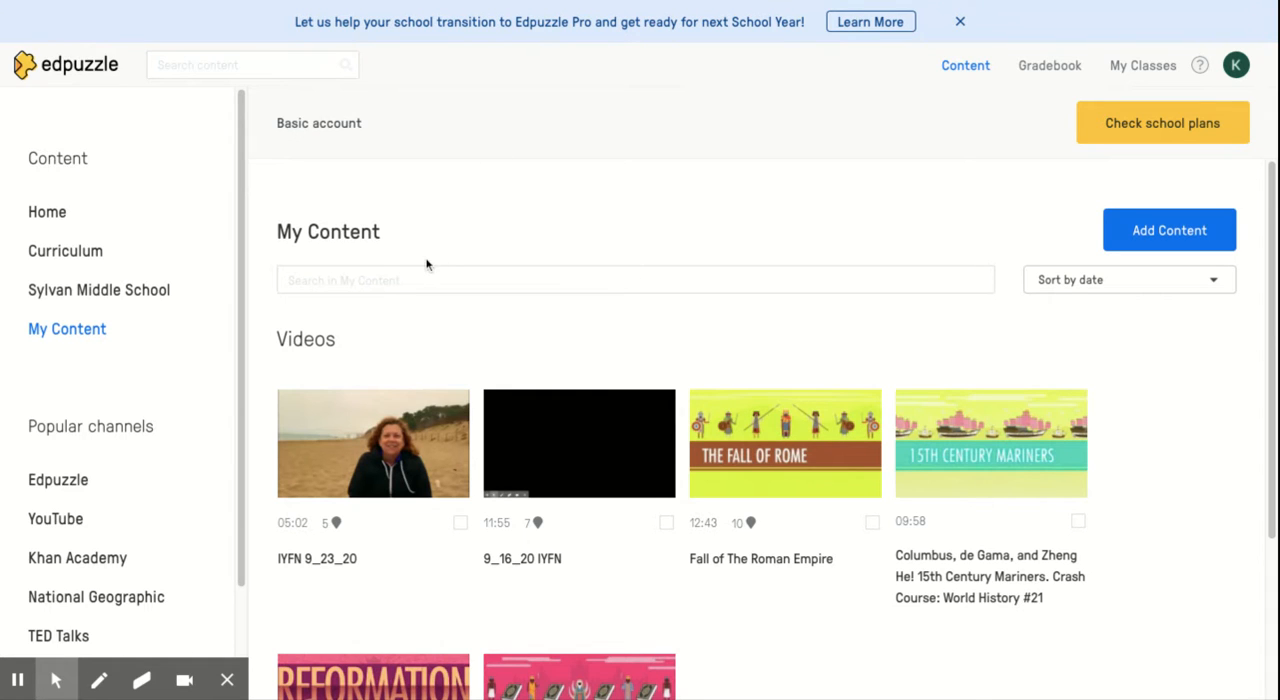
Open the Crash Course channel from the popular channels
{"action": "scroll", "coordinate": [148, 418], "scroll_direction": "down", "scroll_amount": 3}
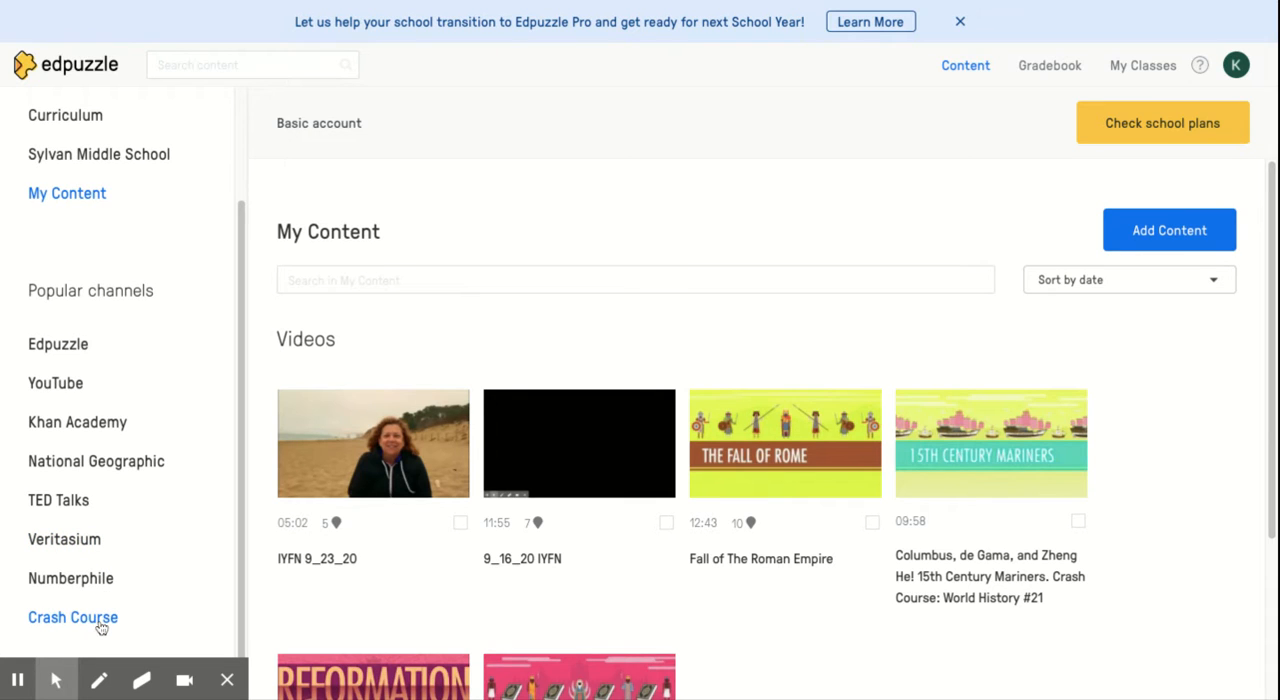
{"action": "scroll", "coordinate": [120, 430], "scroll_direction": "up", "scroll_amount": 1}
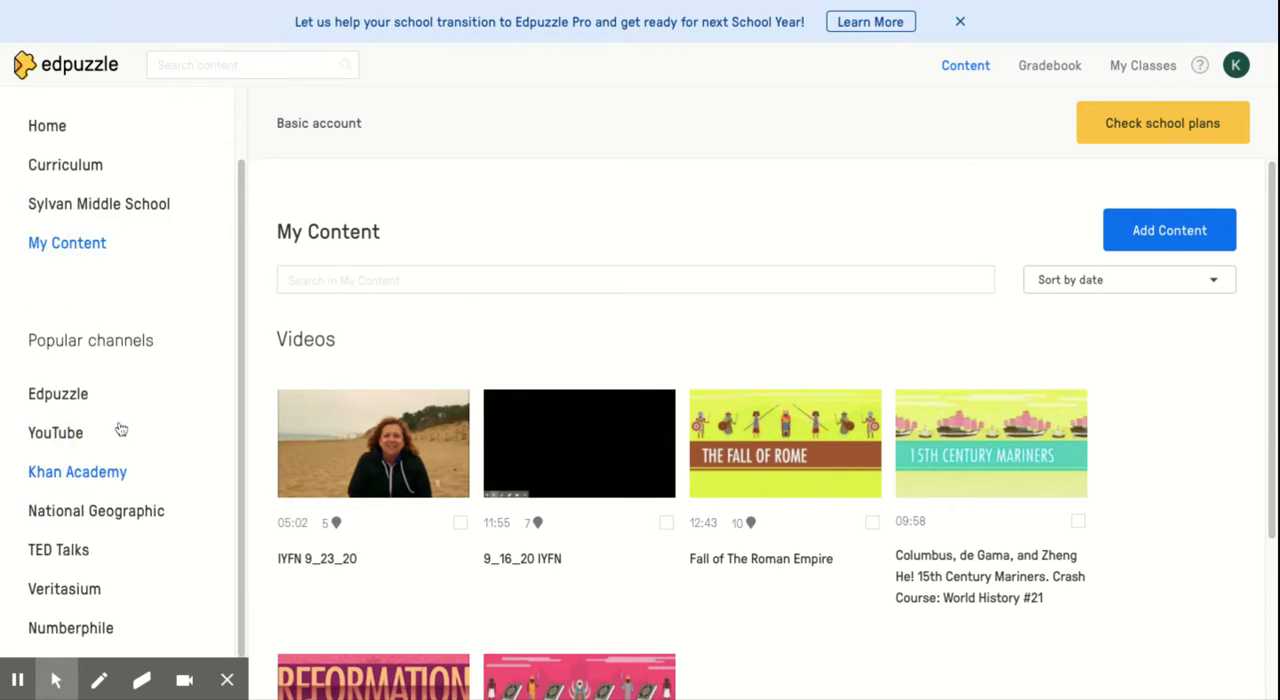
{"action": "scroll", "coordinate": [120, 430], "scroll_direction": "up", "scroll_amount": 2}
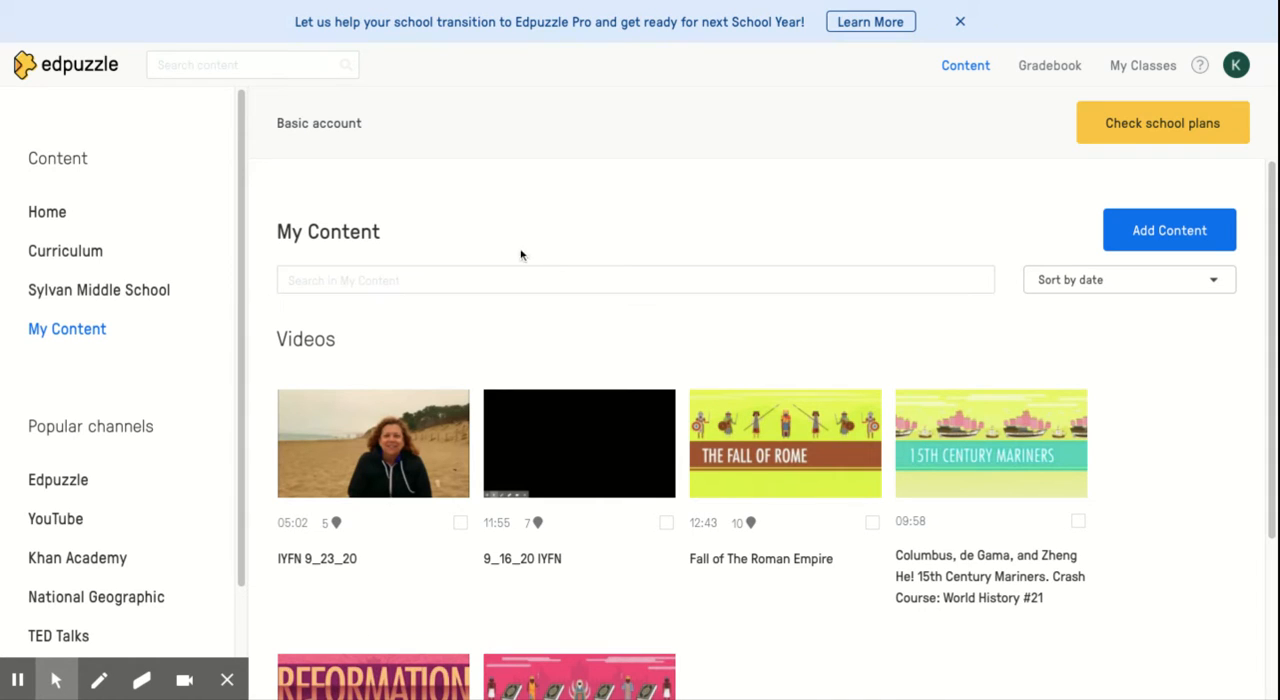
{"action": "scroll", "coordinate": [143, 413], "scroll_direction": "down", "scroll_amount": 2}
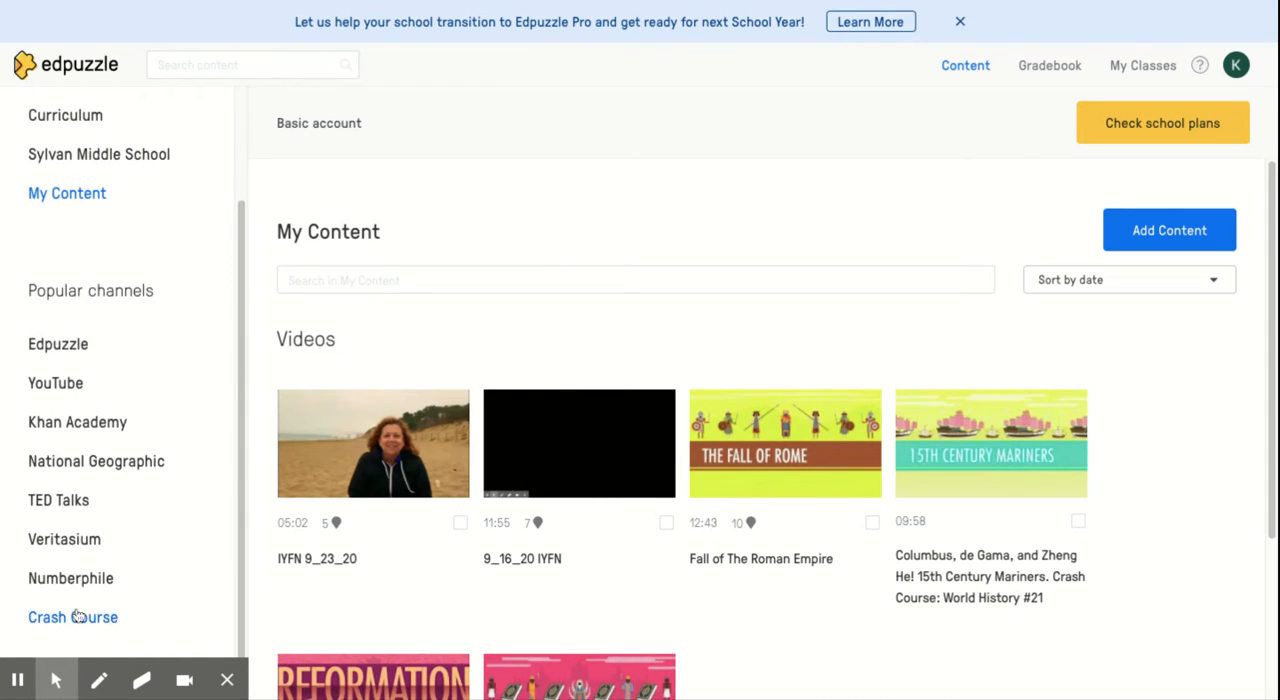
{"action": "left_click", "coordinate": [74, 617]}
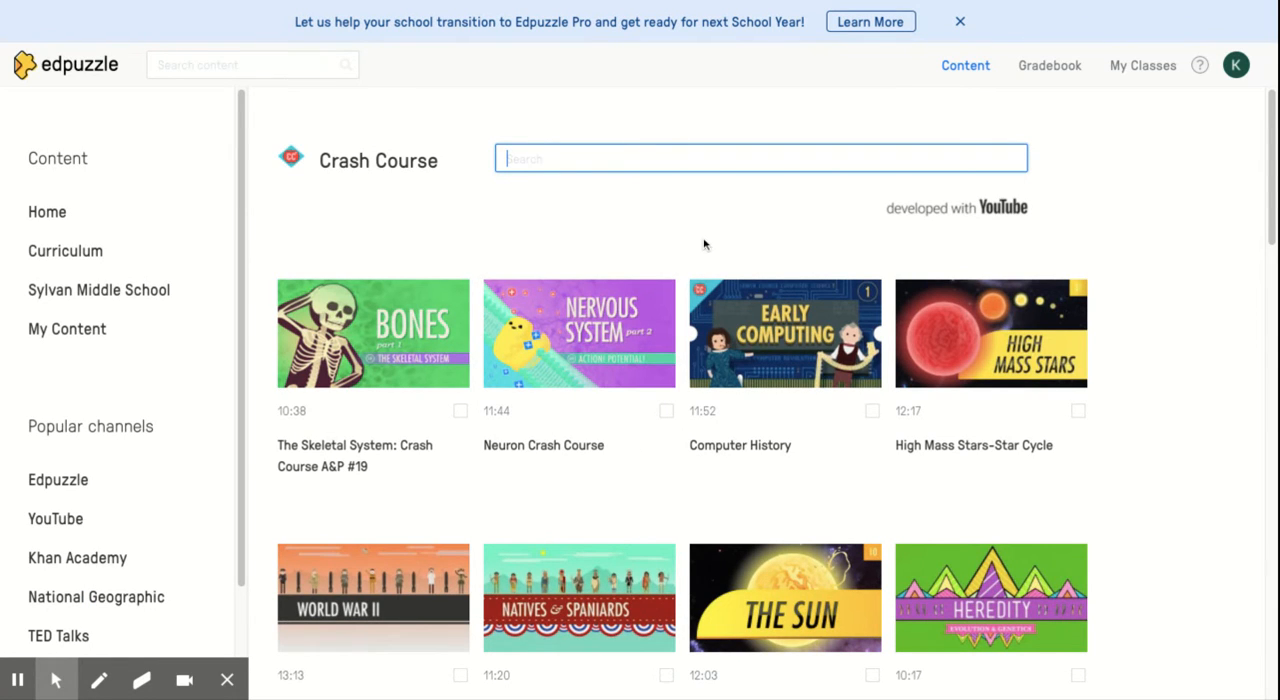
Open the "World War II: Crash Course World History #38" video and look over its available video versions
{"action": "scroll", "coordinate": [703, 244], "scroll_direction": "down", "scroll_amount": 1}
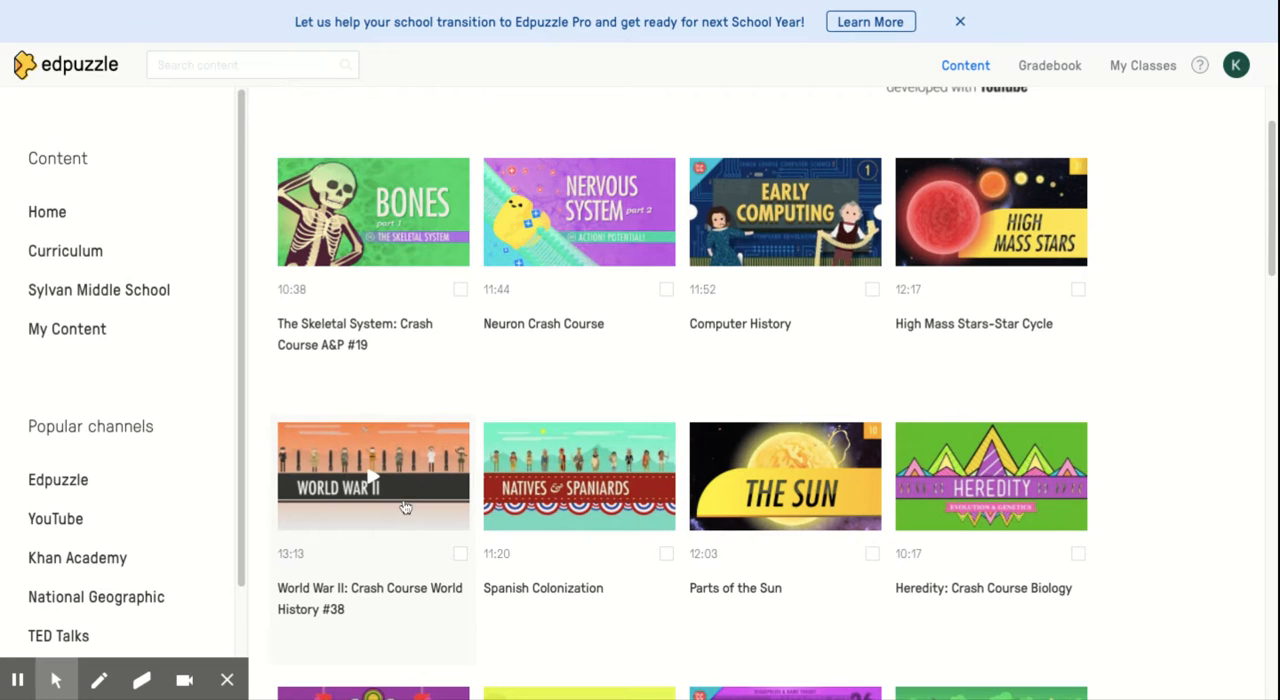
{"action": "left_click", "coordinate": [405, 507]}
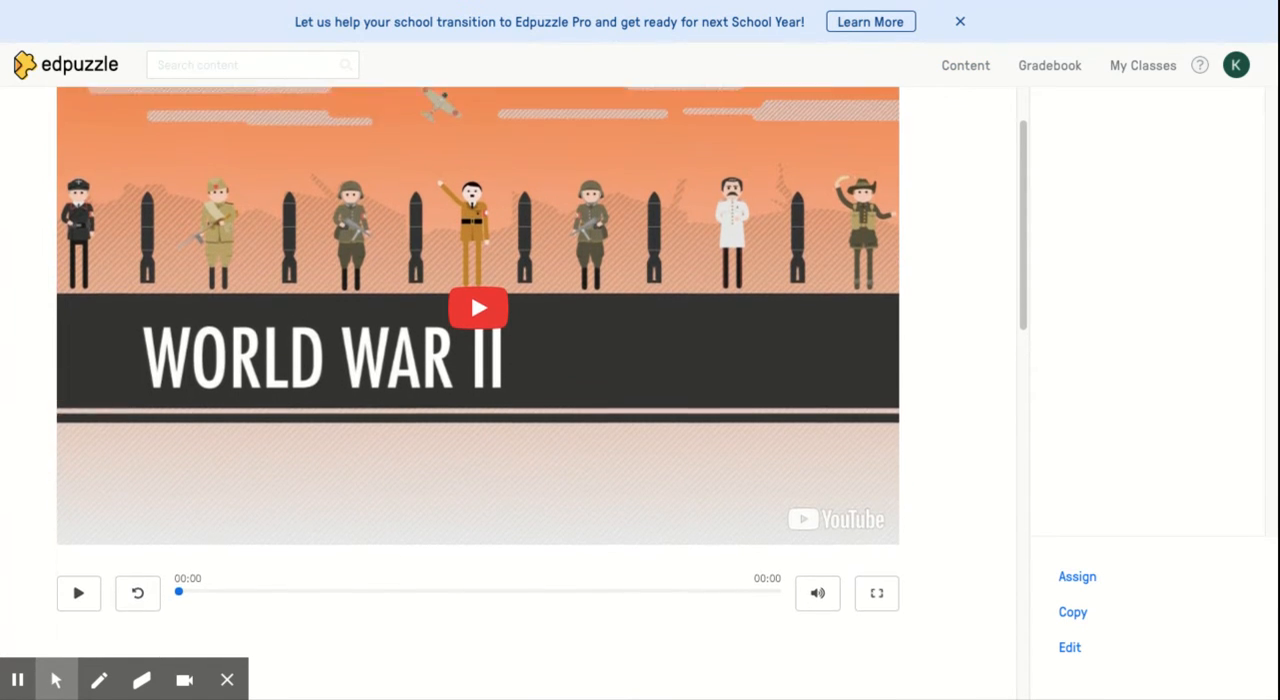
{"action": "scroll", "coordinate": [478, 340], "scroll_direction": "down", "scroll_amount": 5}
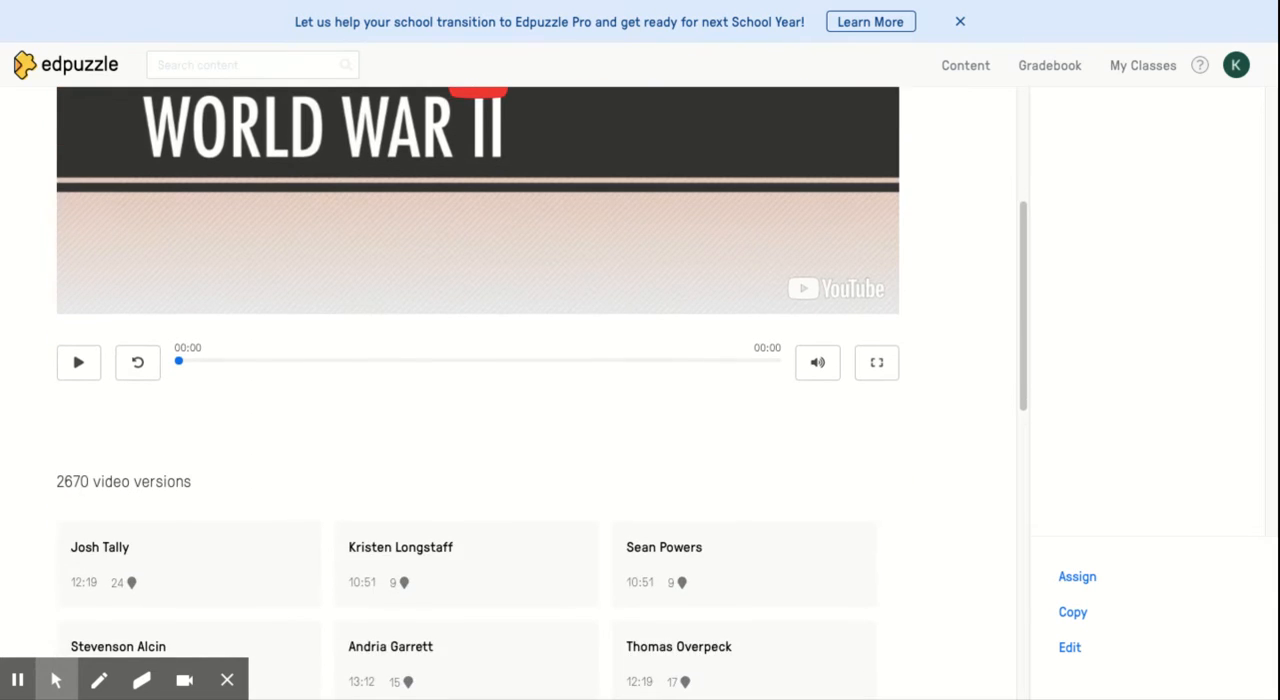
{"action": "scroll", "coordinate": [248, 457], "scroll_direction": "down", "scroll_amount": 1}
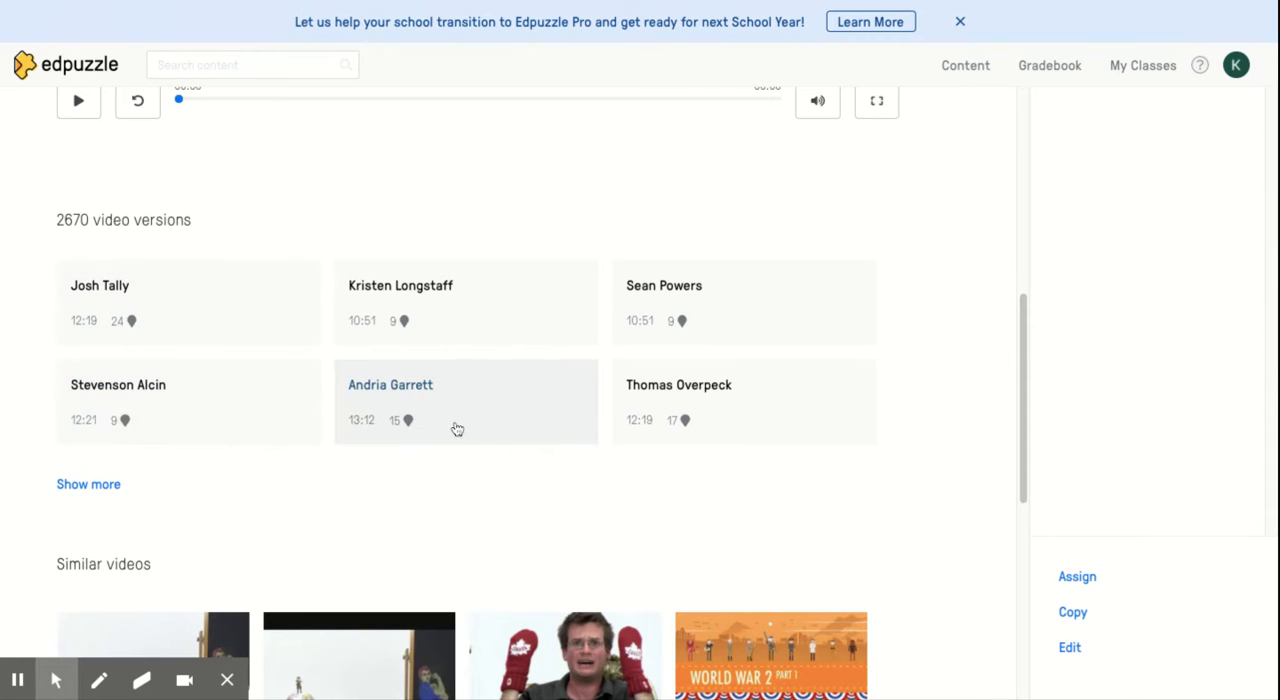
{"action": "scroll", "coordinate": [483, 331], "scroll_direction": "up", "scroll_amount": 5}
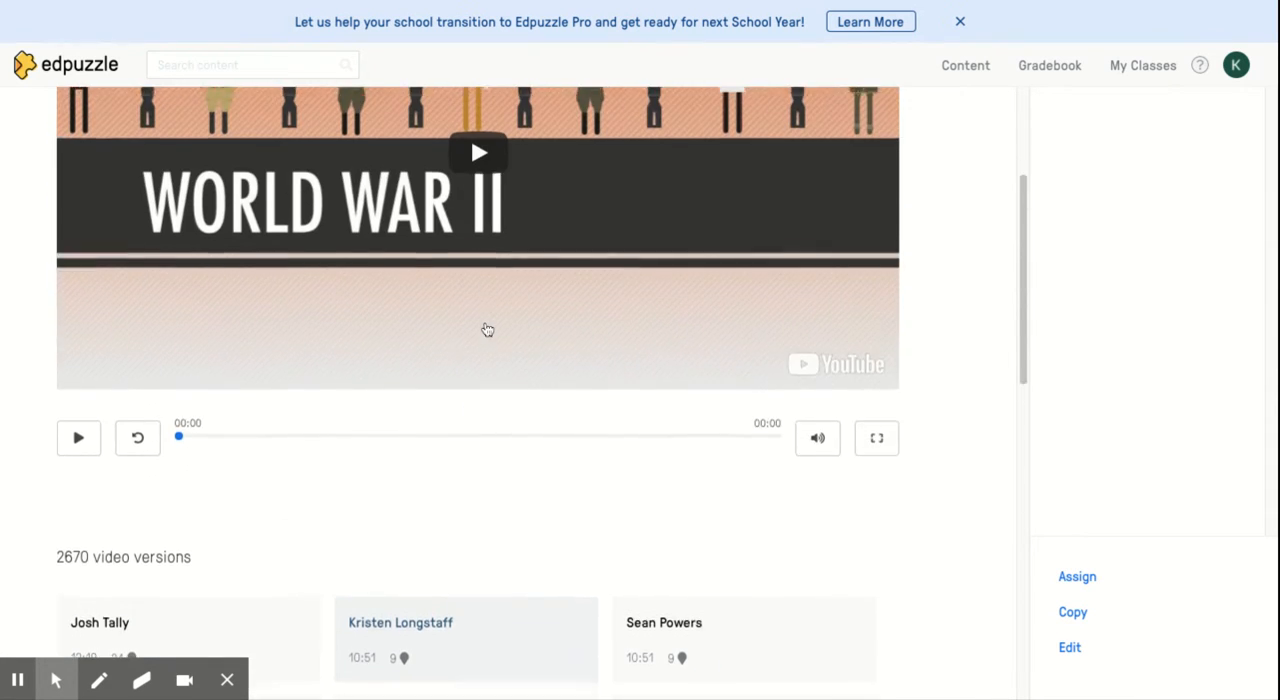
{"action": "scroll", "coordinate": [483, 331], "scroll_direction": "up", "scroll_amount": 2}
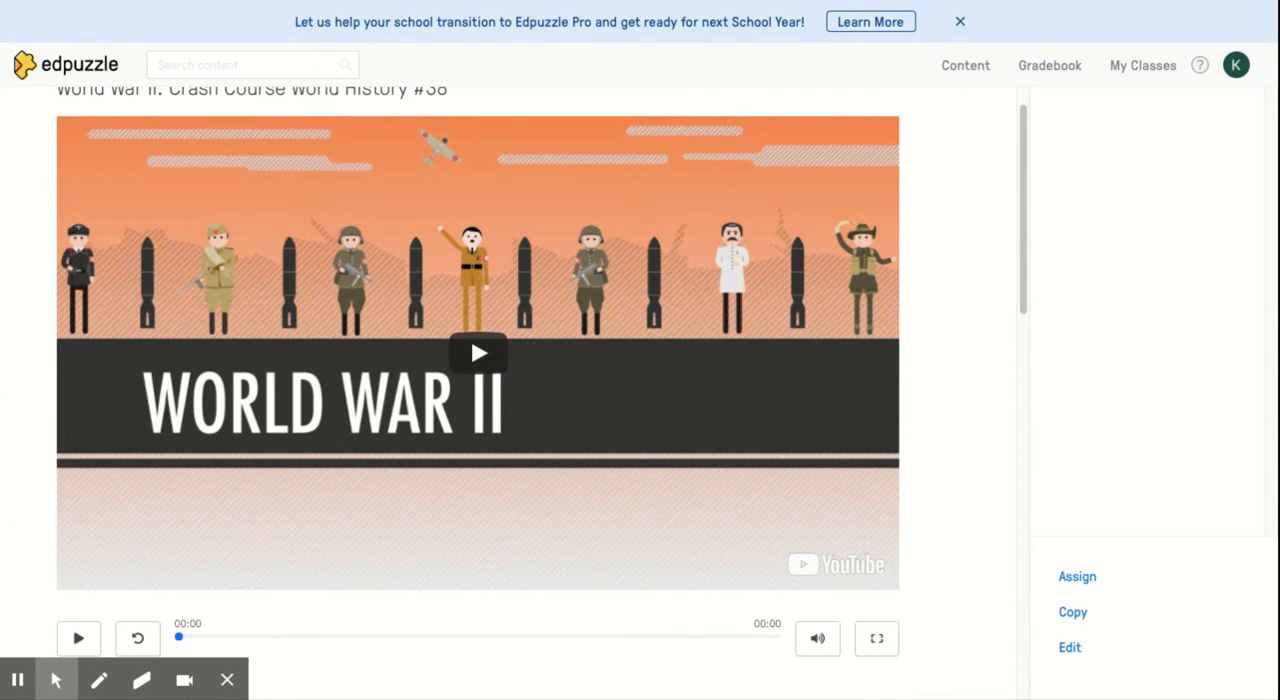
Dismiss the Edpuzzle Pro school transition banner on the World War II video page
{"action": "scroll", "coordinate": [945, 292], "scroll_direction": "down", "scroll_amount": 1}
{"action": "scroll", "coordinate": [945, 292], "scroll_direction": "up", "scroll_amount": 1}
{"action": "scroll", "coordinate": [849, 395], "scroll_direction": "down", "scroll_amount": 3}
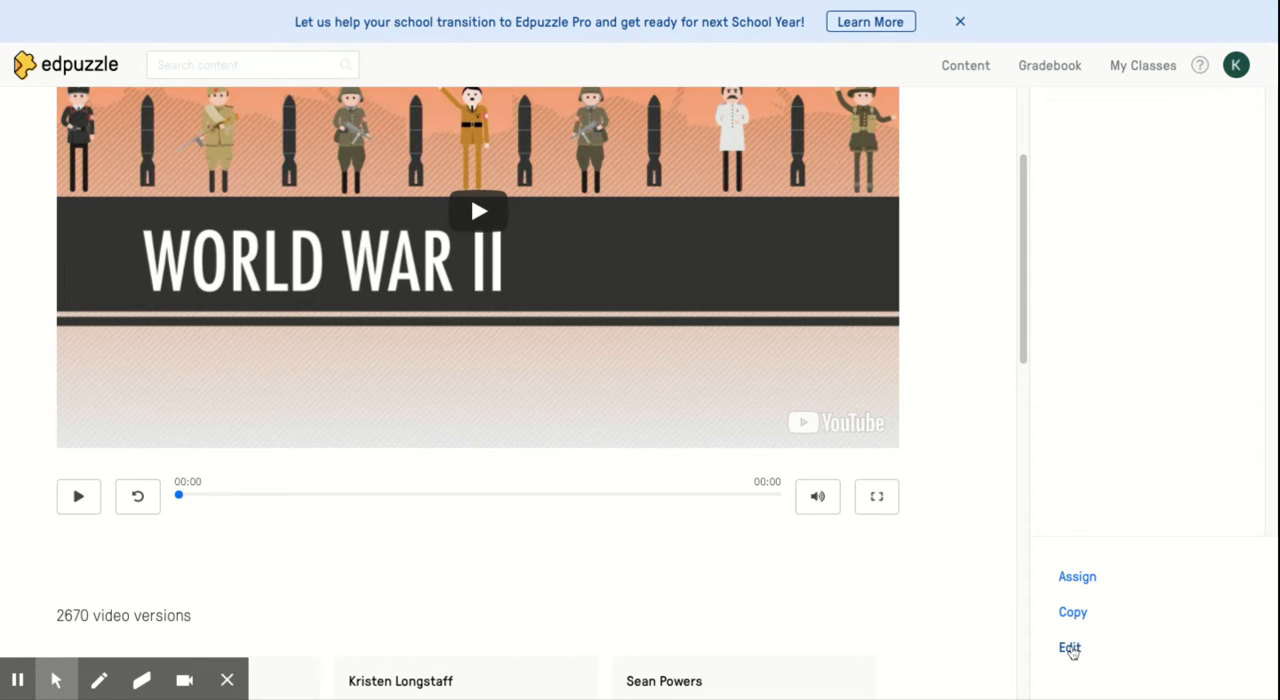
{"action": "left_click", "coordinate": [957, 22]}
{"action": "scroll", "coordinate": [900, 263], "scroll_direction": "up", "scroll_amount": 3}
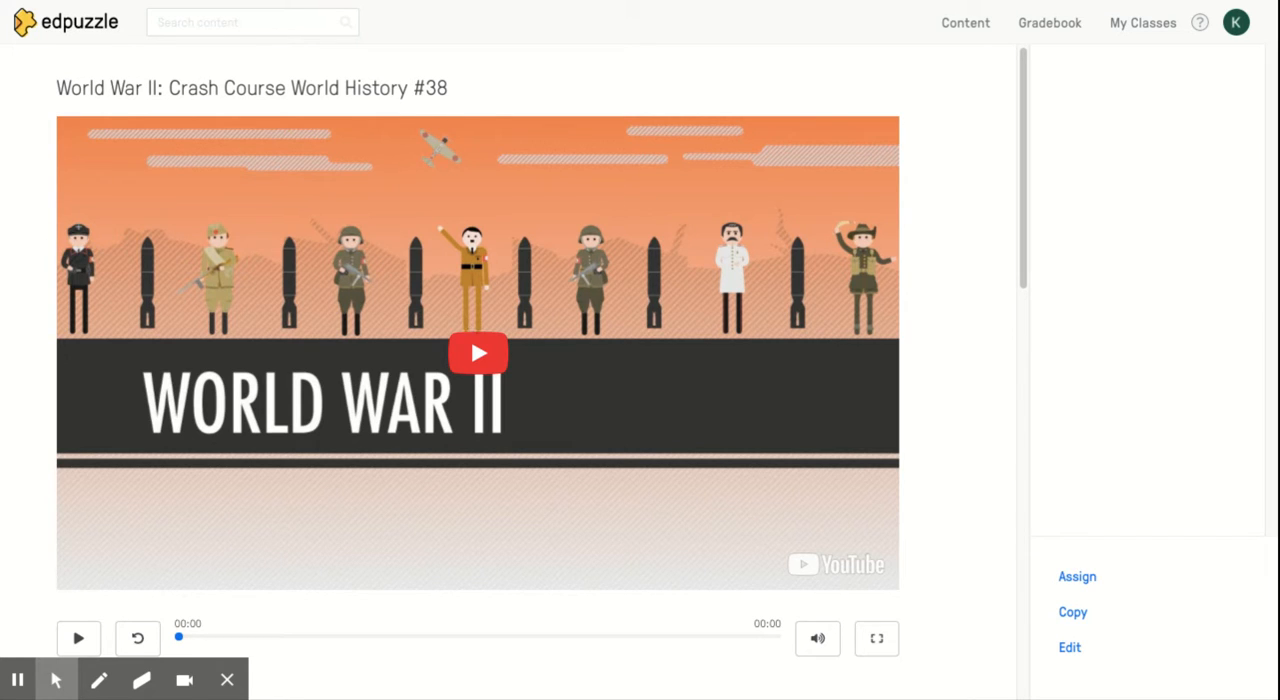
Open the 9_16_20 IYFN assignment in the Period 1-Media class and review each student's watch progress, grade and turn-in time
{"action": "left_click", "coordinate": [1130, 23]}
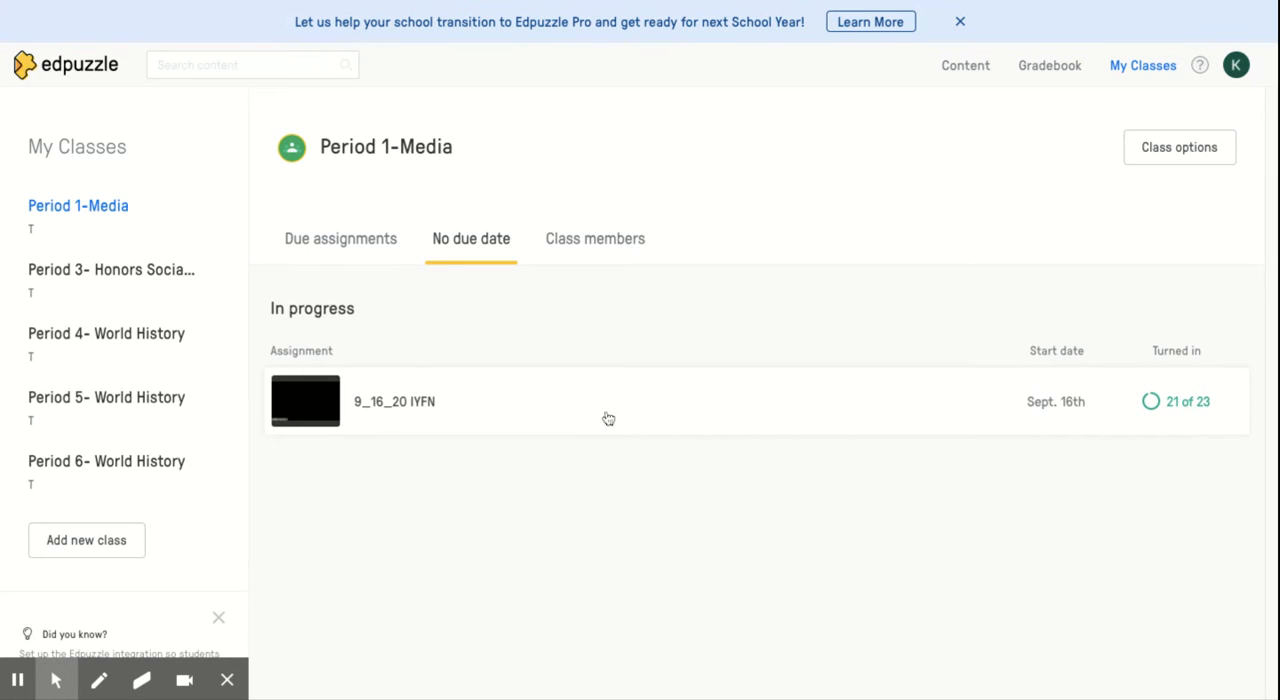
{"action": "left_click", "coordinate": [522, 413]}
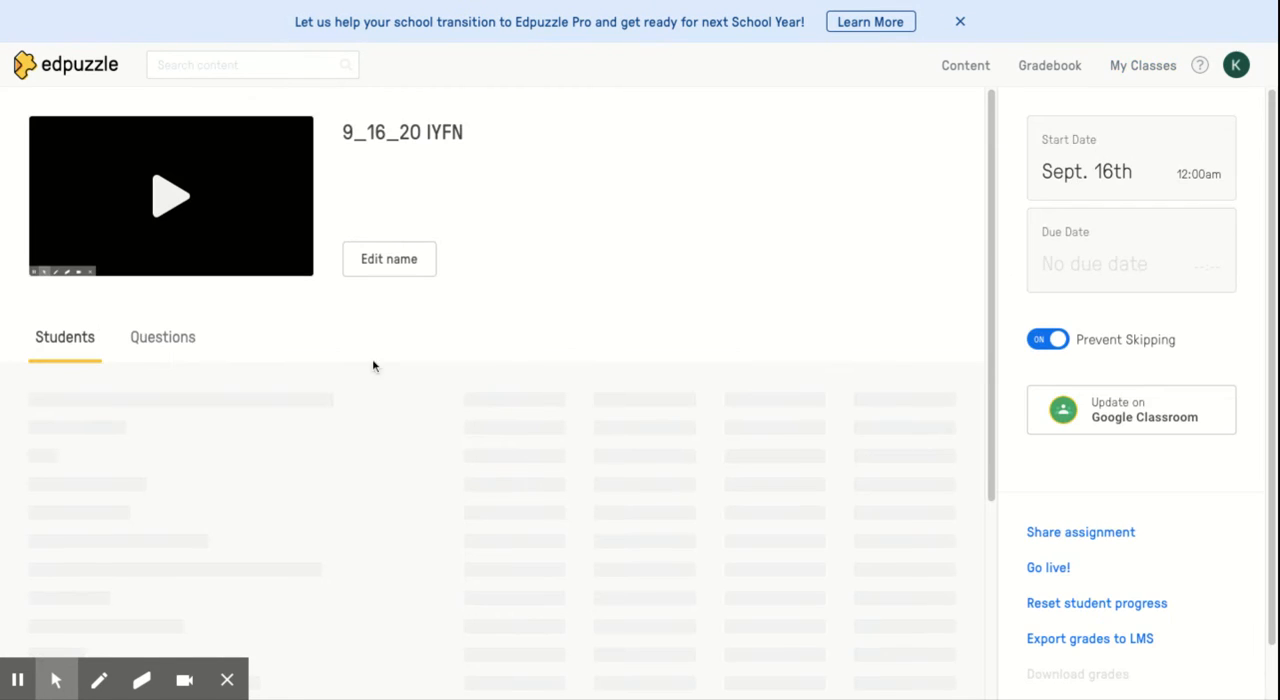
{"action": "scroll", "coordinate": [580, 321], "scroll_direction": "down", "scroll_amount": 2}
{"action": "scroll", "coordinate": [580, 327], "scroll_direction": "down", "scroll_amount": 2}
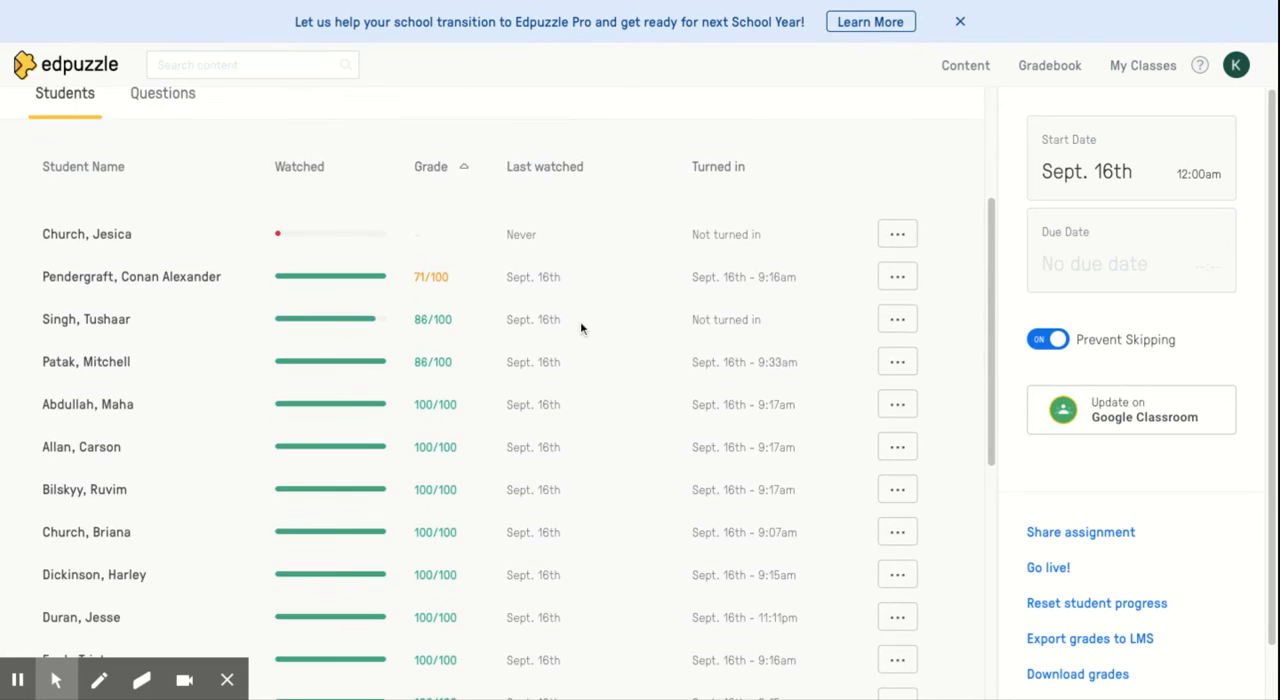
{"action": "scroll", "coordinate": [448, 405], "scroll_direction": "down", "scroll_amount": 1}
{"action": "scroll", "coordinate": [448, 405], "scroll_direction": "down", "scroll_amount": 1}
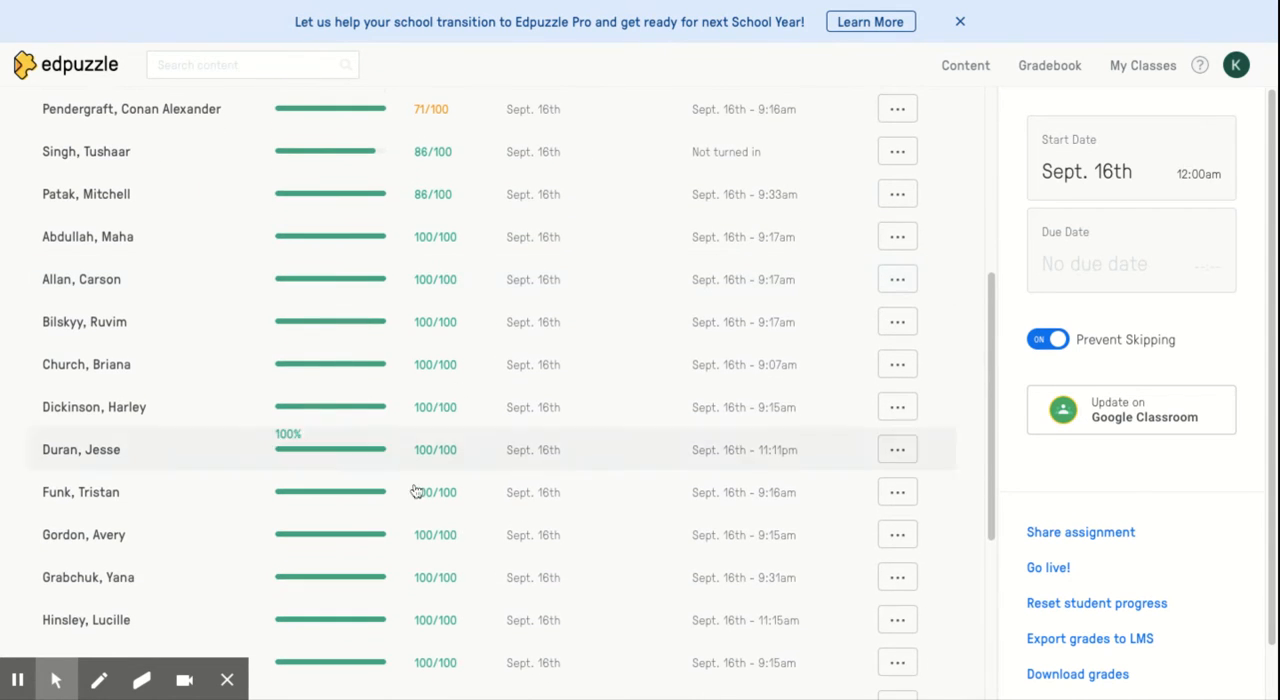
{"action": "scroll", "coordinate": [423, 600], "scroll_direction": "down", "scroll_amount": 2}
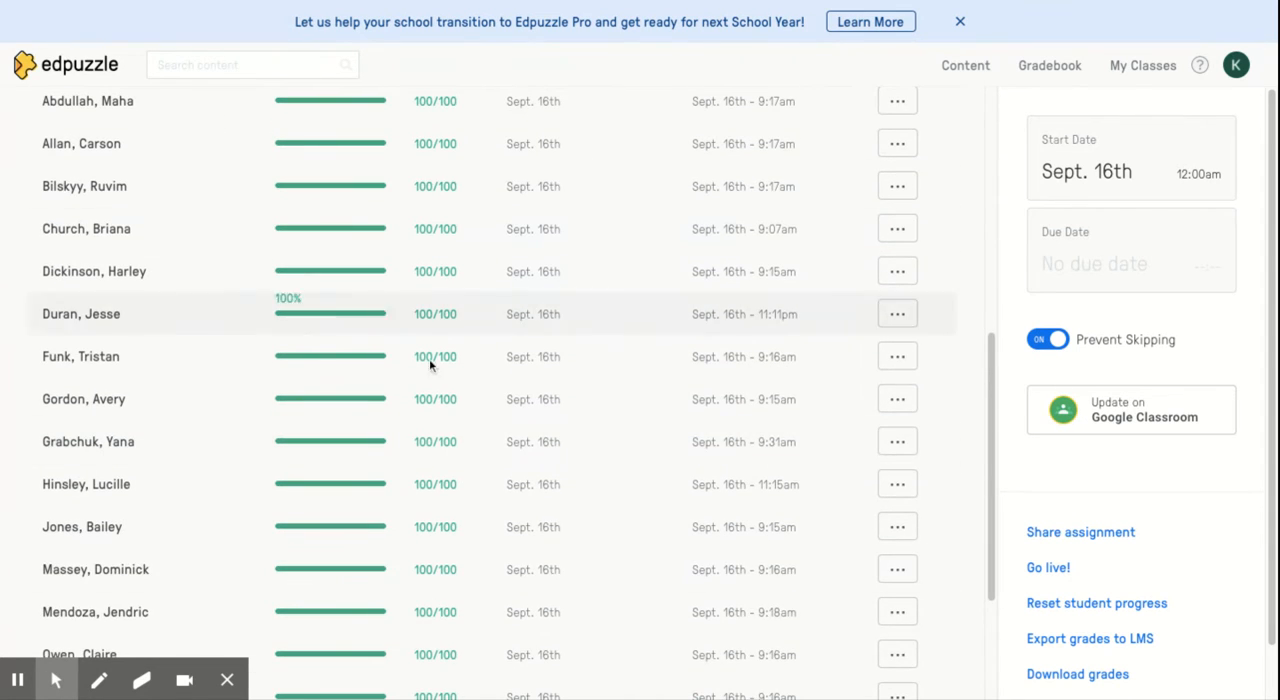
{"action": "scroll", "coordinate": [436, 615], "scroll_direction": "down", "scroll_amount": 2}
{"action": "scroll", "coordinate": [440, 628], "scroll_direction": "up", "scroll_amount": 7}
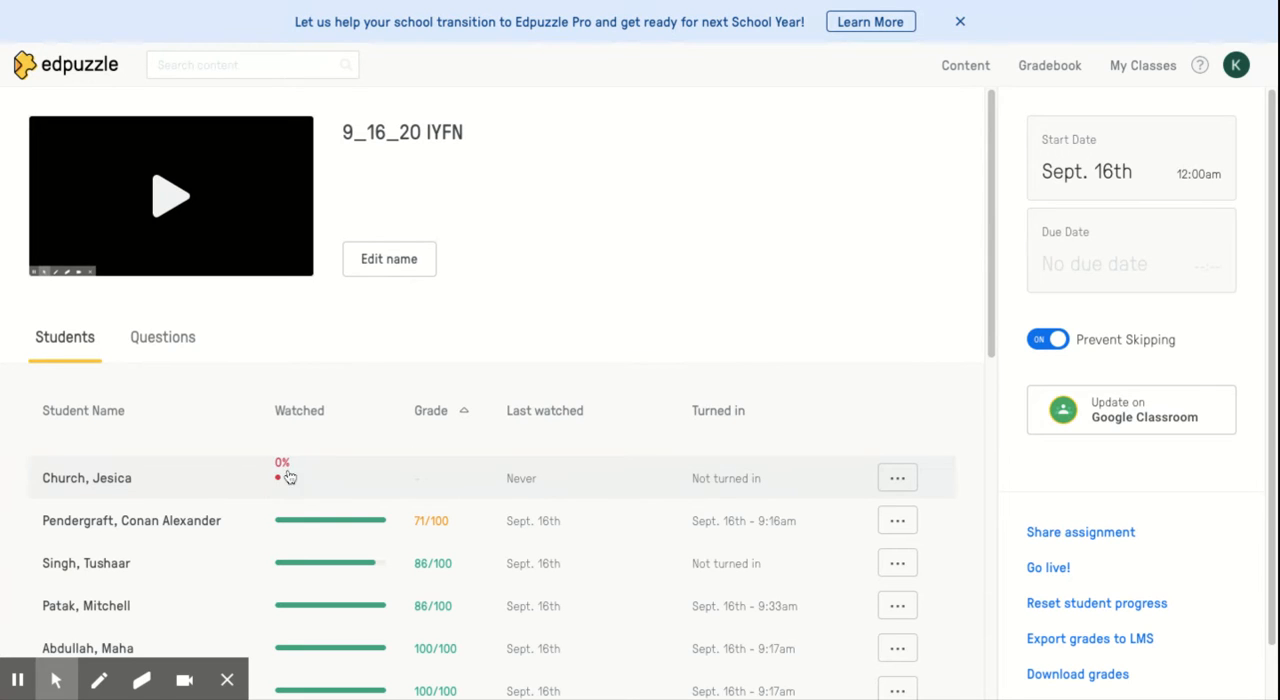
Review the 9_16_20 IYFN assignment's questions, including the answer options and how many students got each one right
{"action": "left_click", "coordinate": [163, 340]}
{"action": "scroll", "coordinate": [398, 493], "scroll_direction": "down", "scroll_amount": 2}
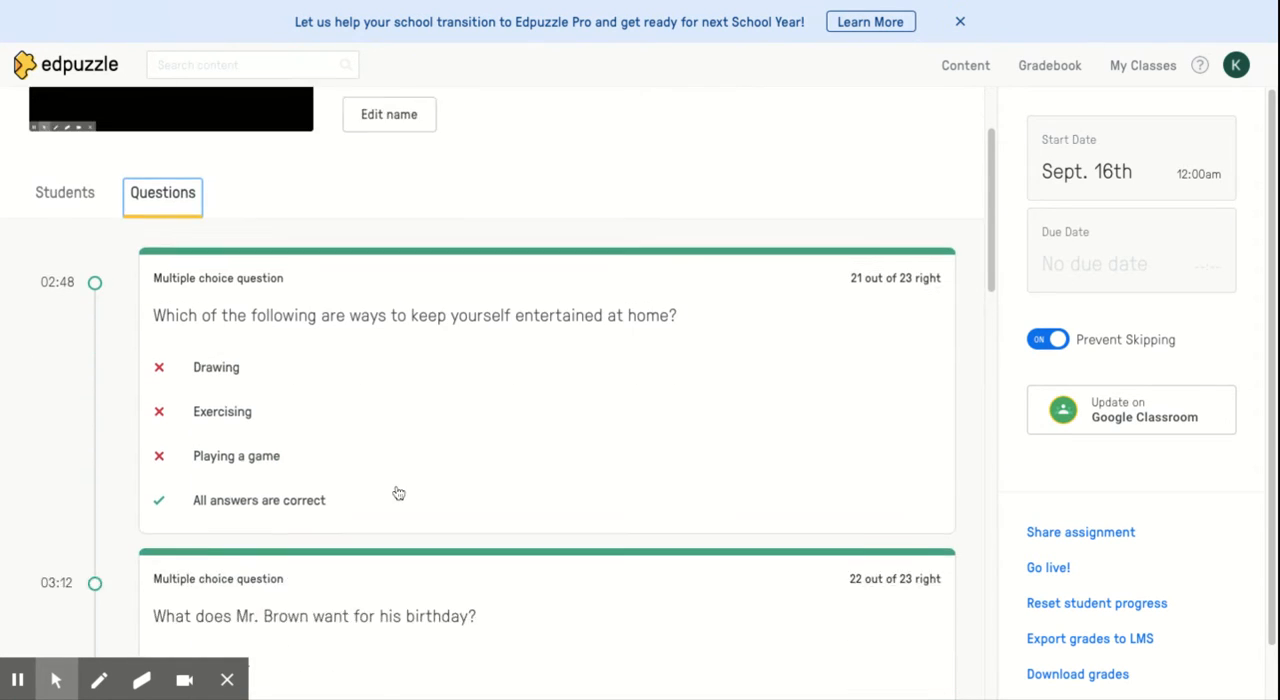
{"action": "scroll", "coordinate": [398, 493], "scroll_direction": "down", "scroll_amount": 1}
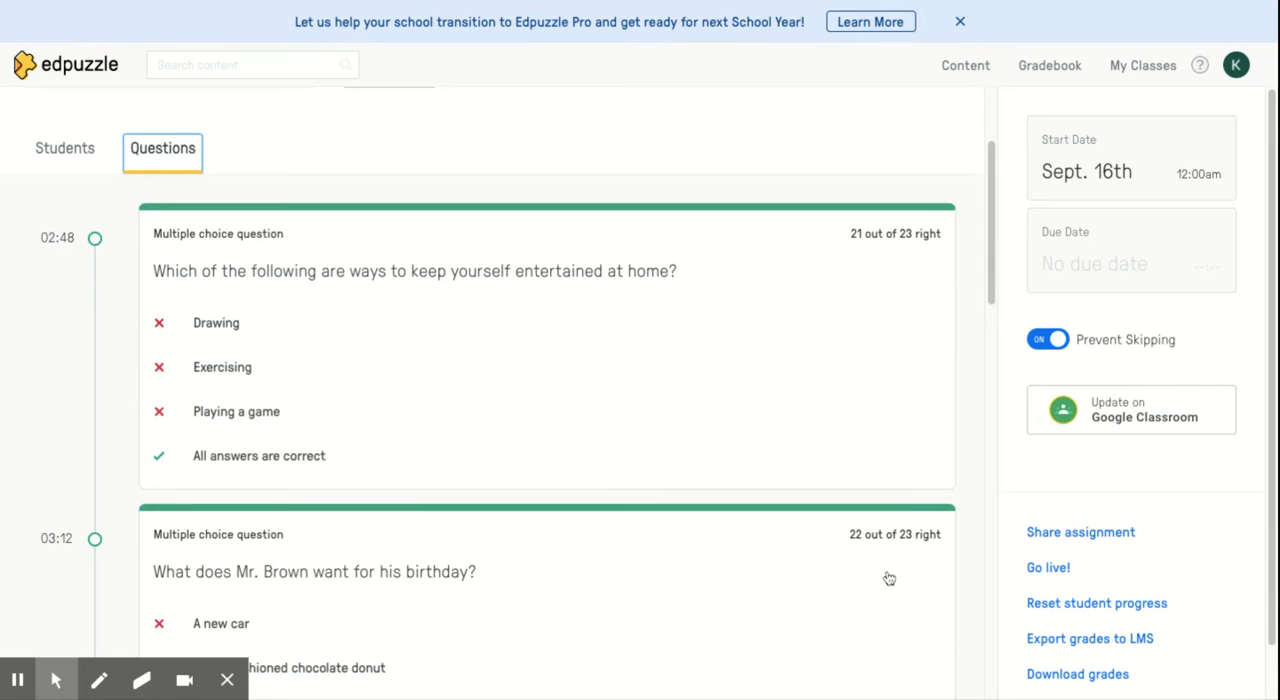
{"action": "scroll", "coordinate": [584, 487], "scroll_direction": "down", "scroll_amount": 4}
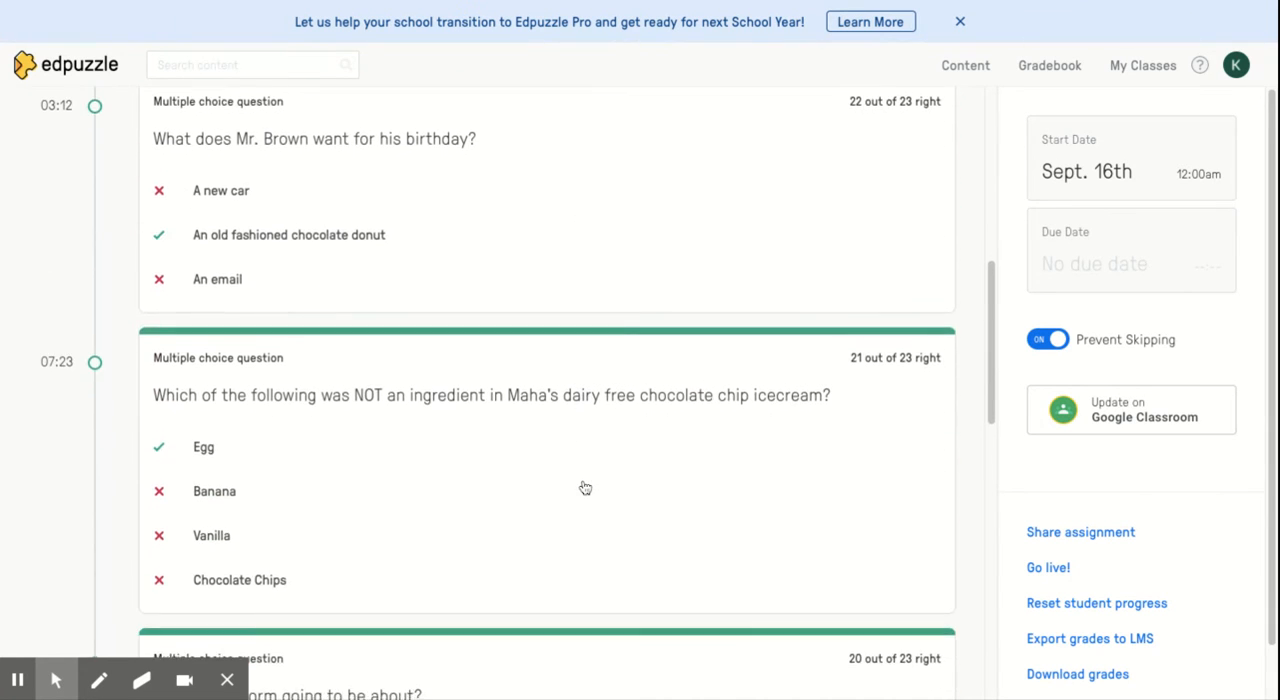
{"action": "scroll", "coordinate": [585, 487], "scroll_direction": "up", "scroll_amount": 6}
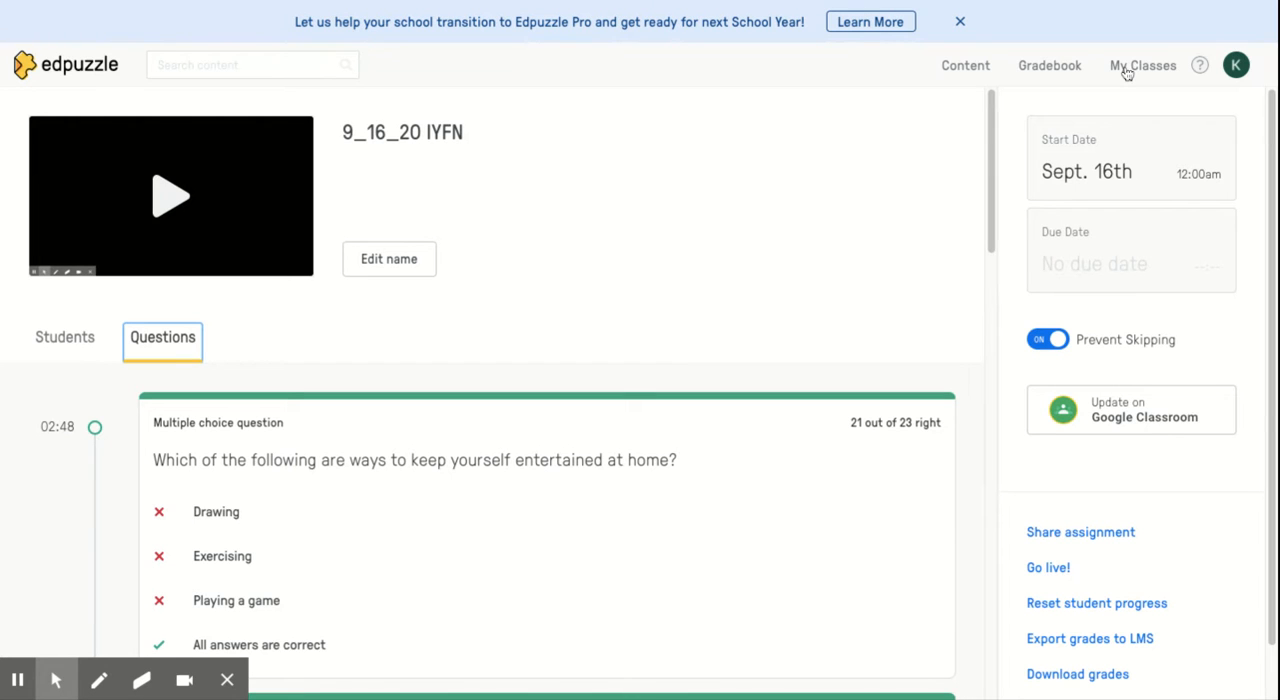
View the Gradebook for Period 1-Media and dismiss the Edpuzzle Pro promotional banner
{"action": "left_click", "coordinate": [1070, 68]}
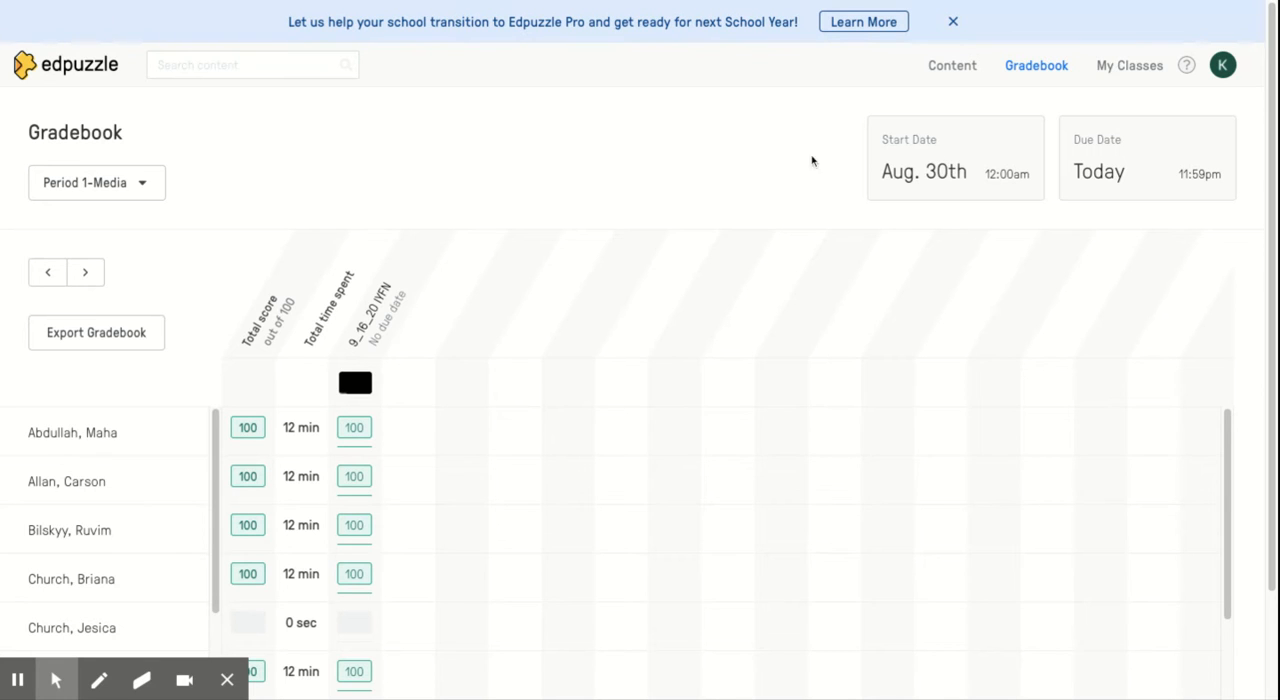
{"action": "left_click", "coordinate": [953, 21]}
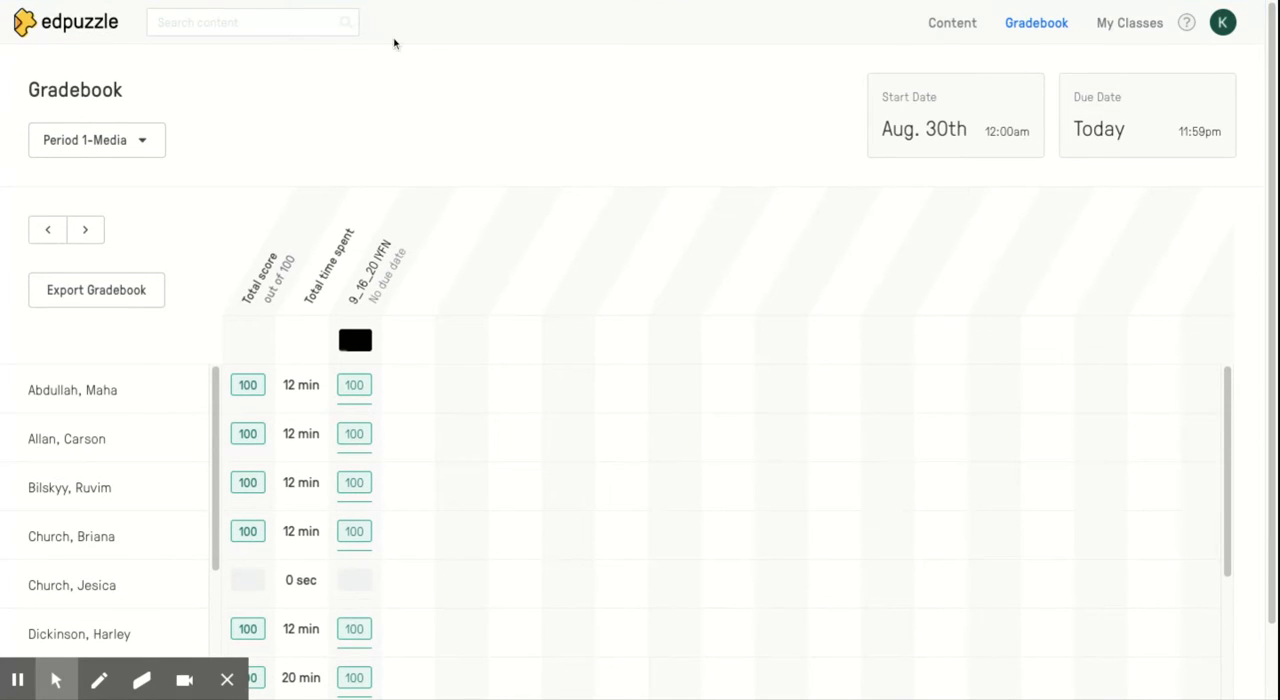
Open the "Fall of The Roman Empire" video from My Content
{"action": "left_click", "coordinate": [971, 23]}
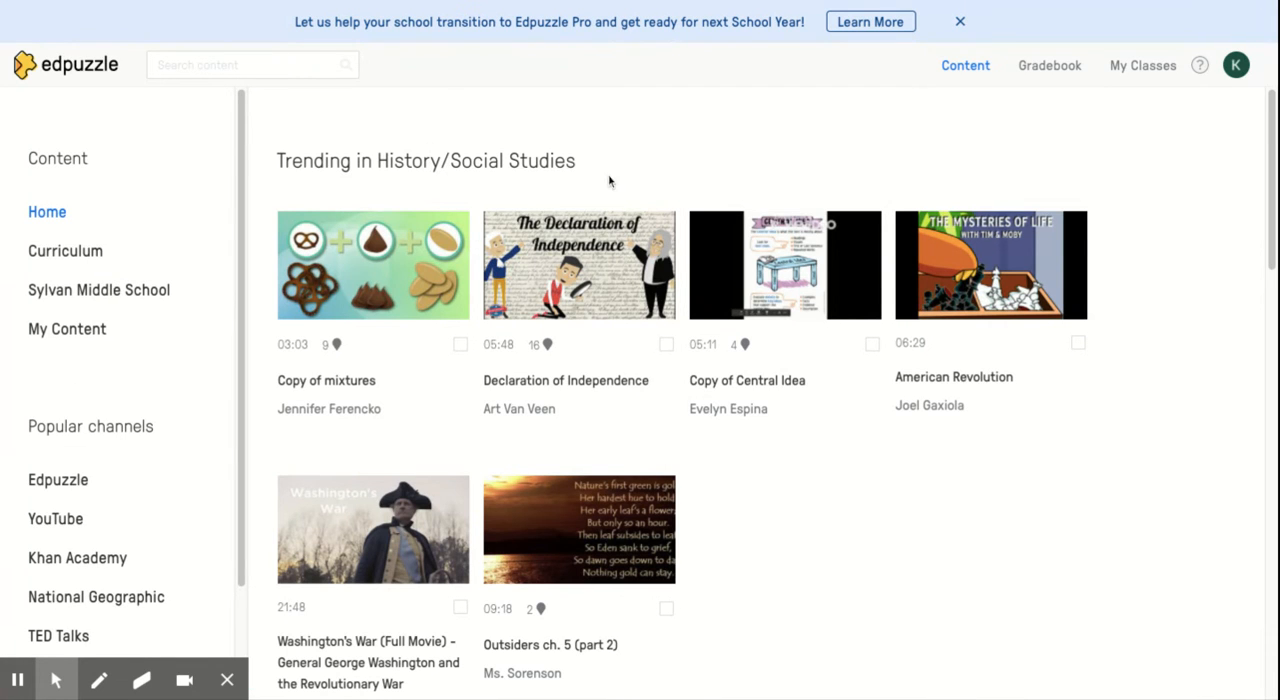
{"action": "left_click", "coordinate": [62, 334]}
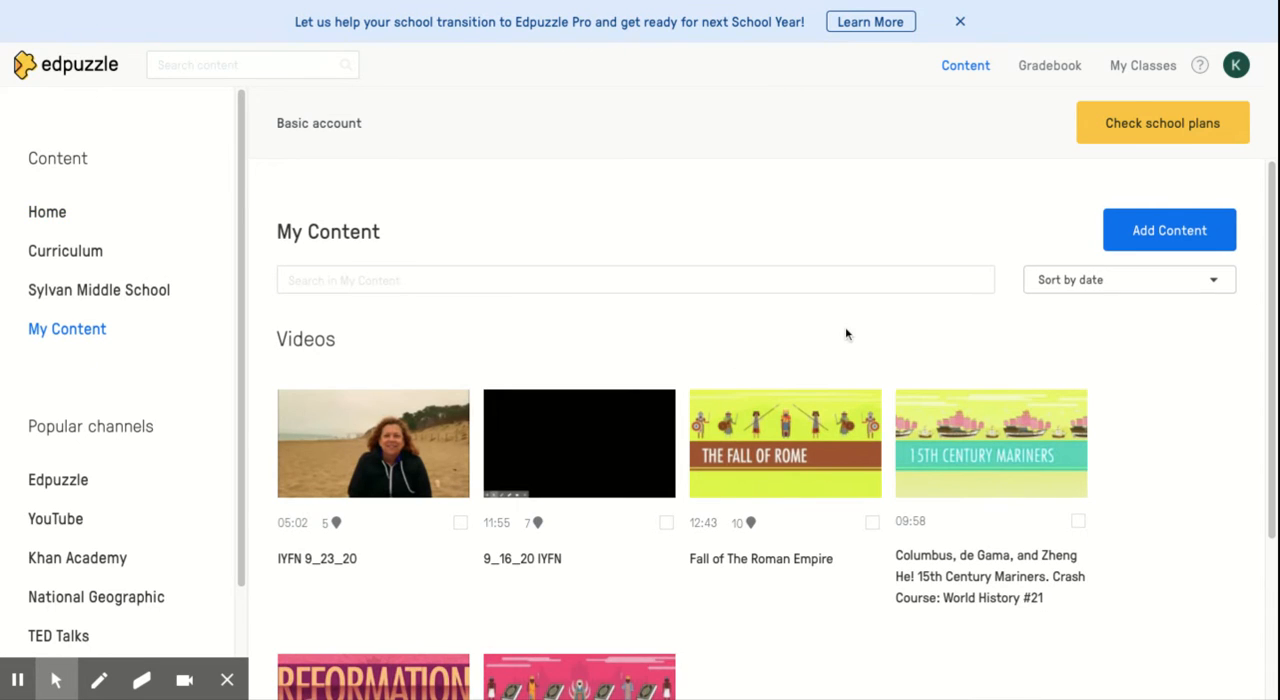
{"action": "scroll", "coordinate": [845, 334], "scroll_direction": "down", "scroll_amount": 1}
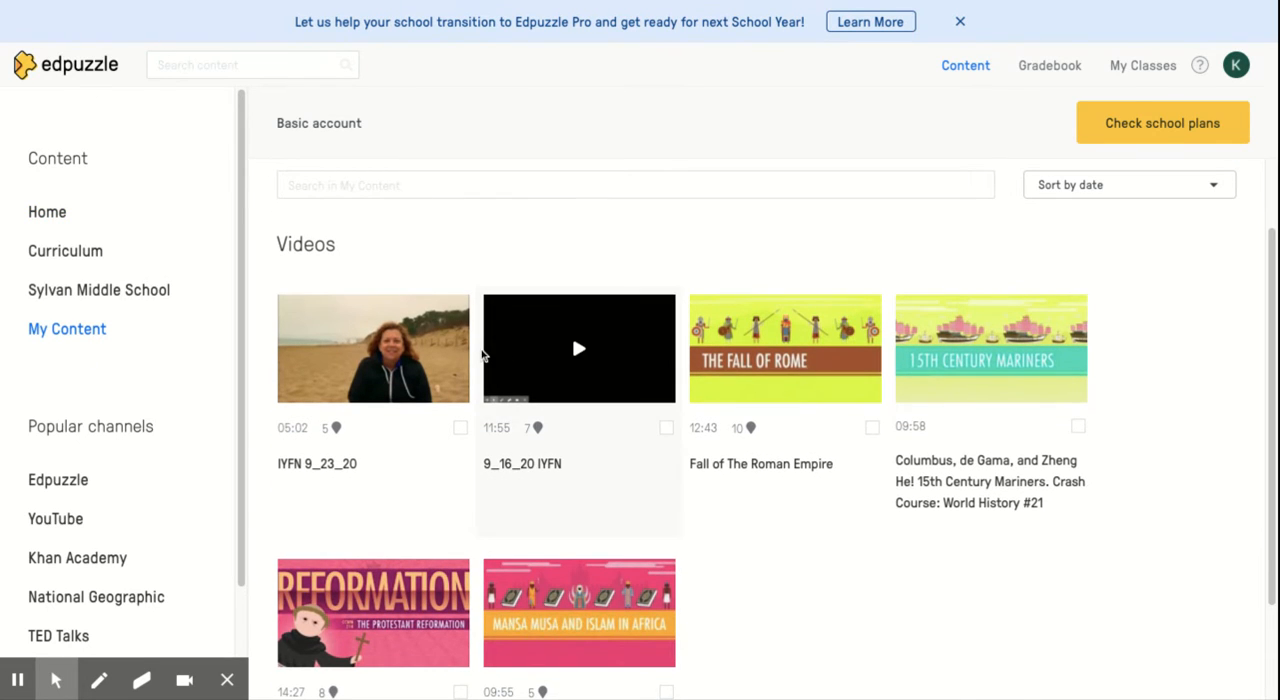
{"action": "left_click", "coordinate": [766, 363]}
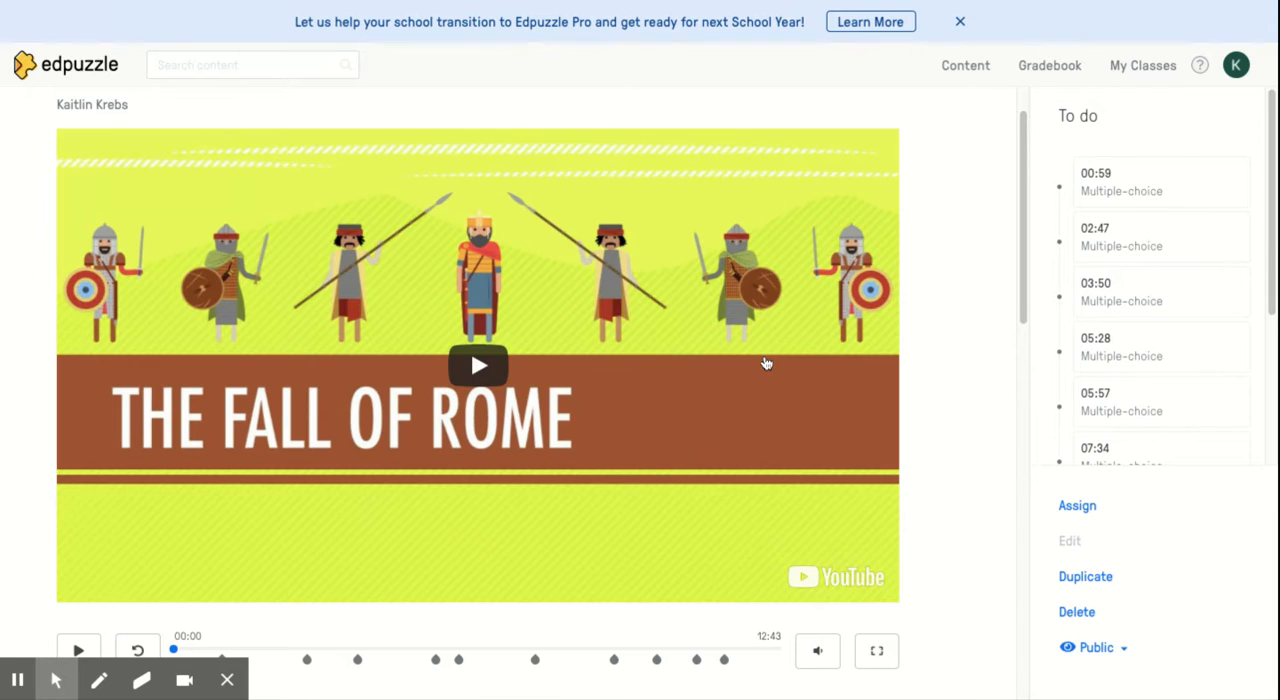
Examine the question markers on the Fall of Rome video's timeline and its list of multiple-choice questions
{"action": "scroll", "coordinate": [949, 354], "scroll_direction": "down", "scroll_amount": 1}
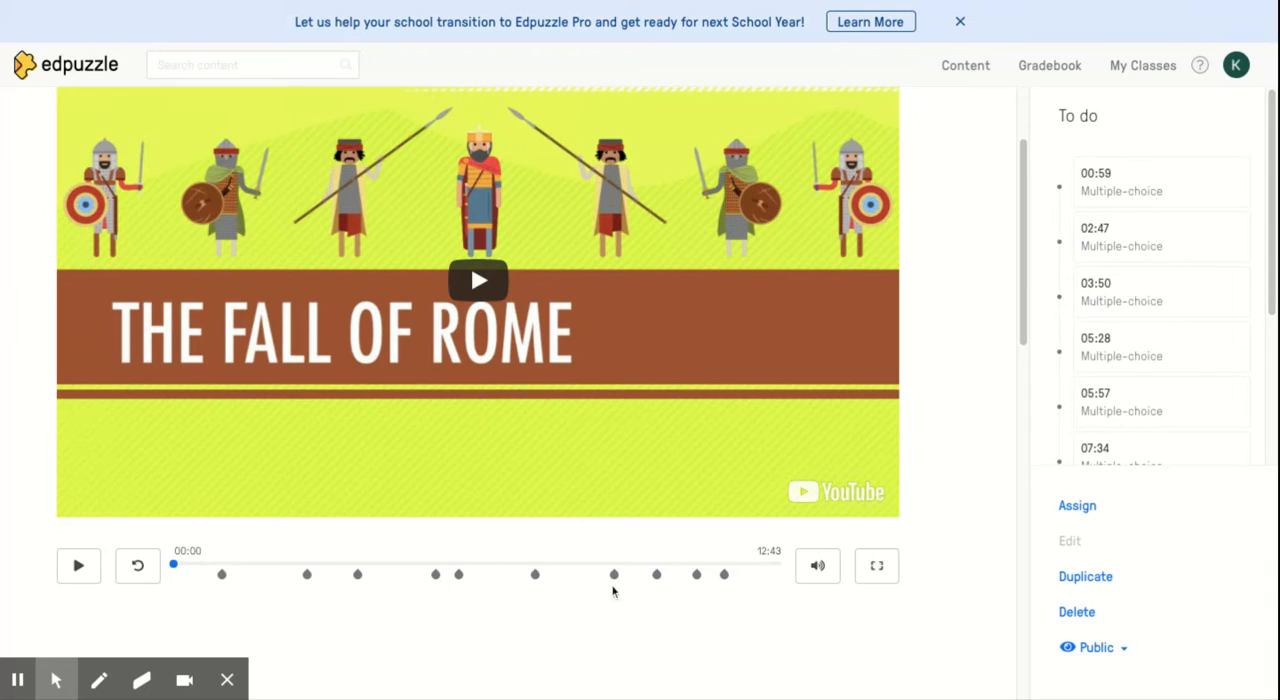
{"action": "scroll", "coordinate": [1157, 434], "scroll_direction": "down", "scroll_amount": 5}
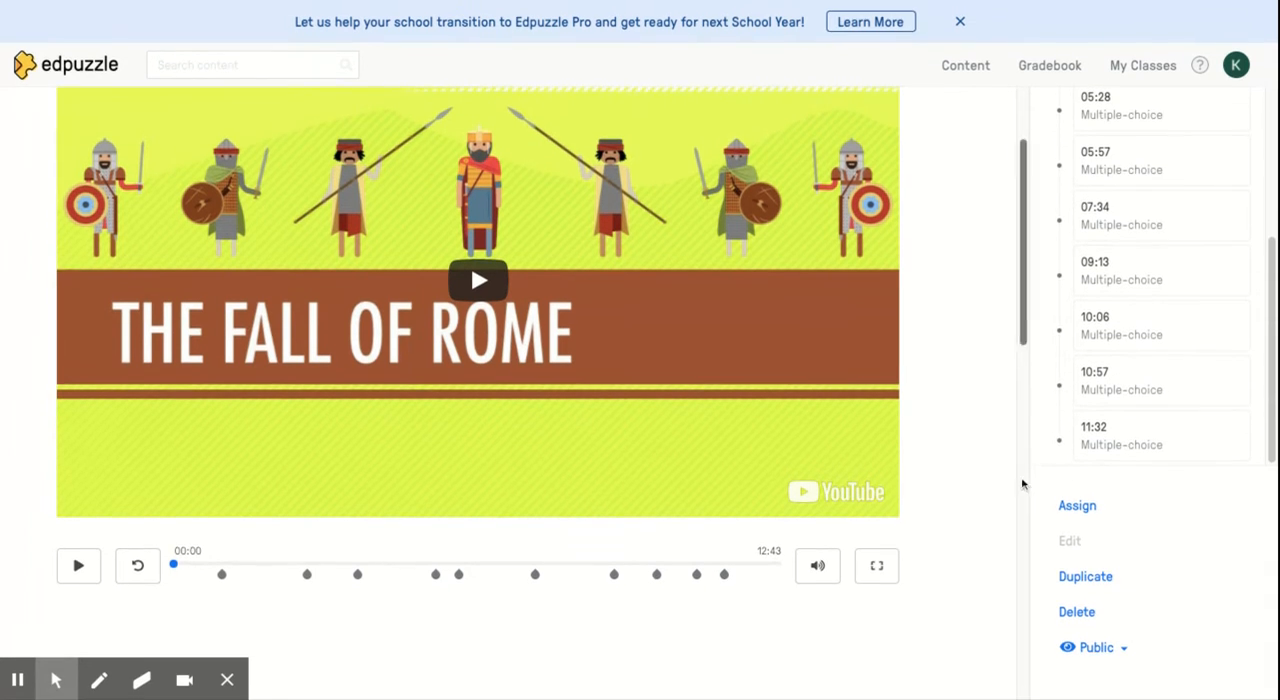
{"action": "scroll", "coordinate": [986, 509], "scroll_direction": "down", "scroll_amount": 1}
{"action": "scroll", "coordinate": [951, 380], "scroll_direction": "up", "scroll_amount": 1}
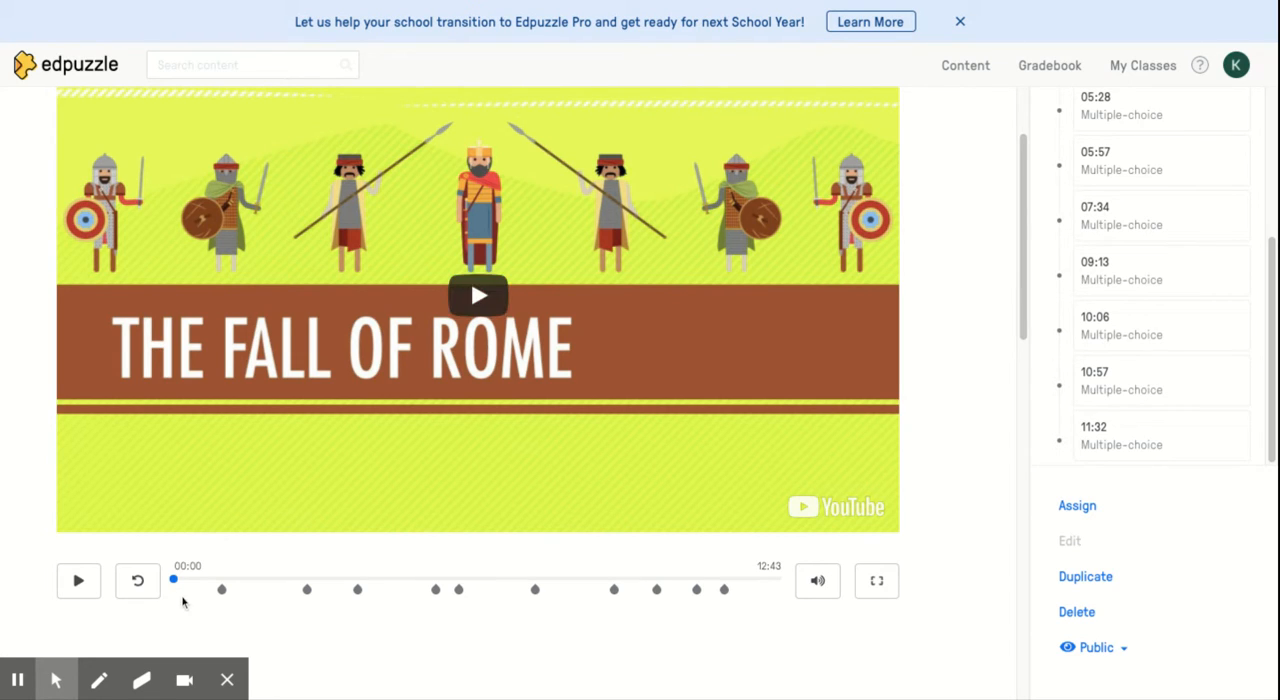
Play the Fall of Rome video to preview it with its embedded questions
{"action": "left_click", "coordinate": [484, 296]}
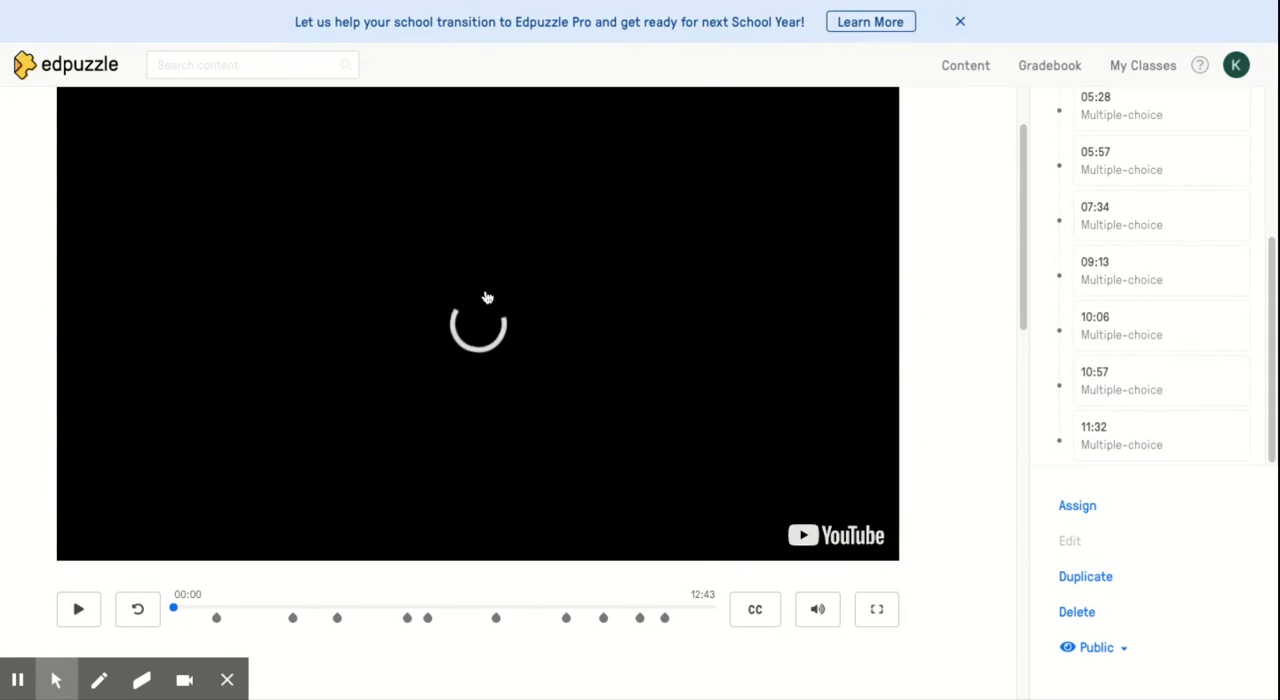
{"action": "scroll", "coordinate": [913, 310], "scroll_direction": "down", "scroll_amount": 1}
{"action": "scroll", "coordinate": [913, 310], "scroll_direction": "up", "scroll_amount": 1}
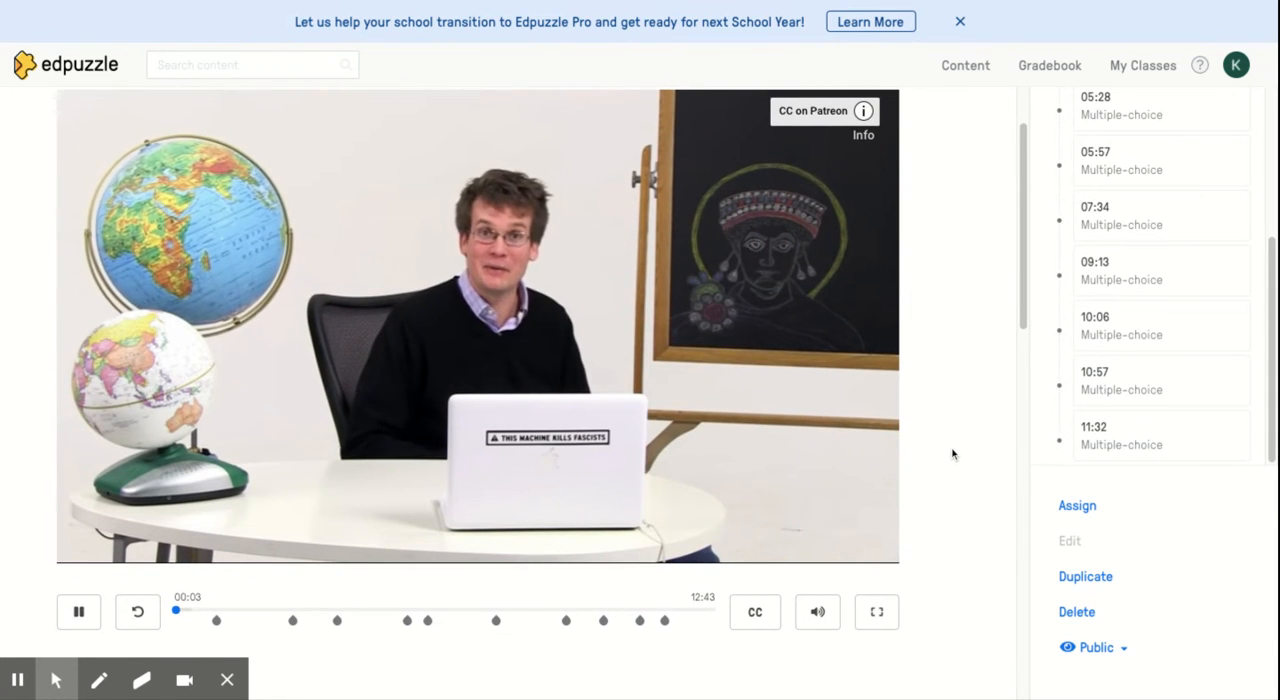
{"action": "scroll", "coordinate": [967, 539], "scroll_direction": "down", "scroll_amount": 3}
{"action": "scroll", "coordinate": [967, 539], "scroll_direction": "down", "scroll_amount": 2}
{"action": "scroll", "coordinate": [967, 539], "scroll_direction": "up", "scroll_amount": 4}
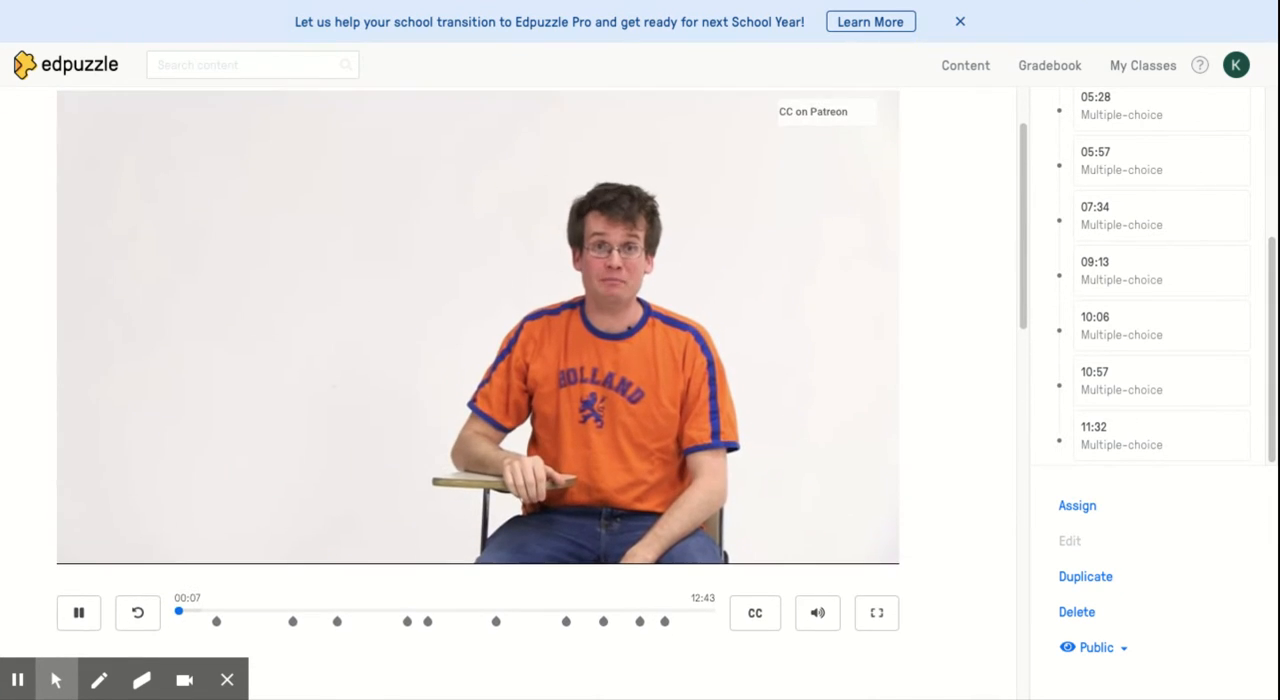
Pause the Fall of Rome video at 00:16 and examine its question markers, question list and available video options
{"action": "scroll", "coordinate": [1096, 414], "scroll_direction": "up", "scroll_amount": 5}
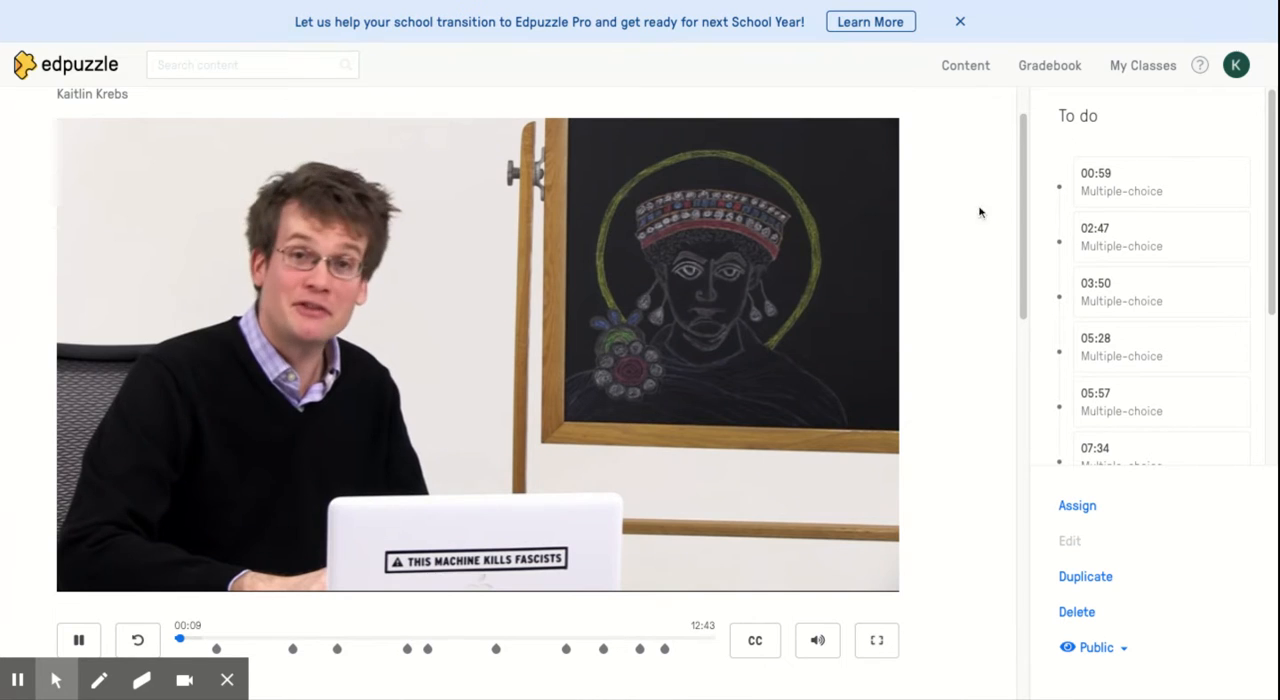
{"action": "scroll", "coordinate": [837, 406], "scroll_direction": "down", "scroll_amount": 3}
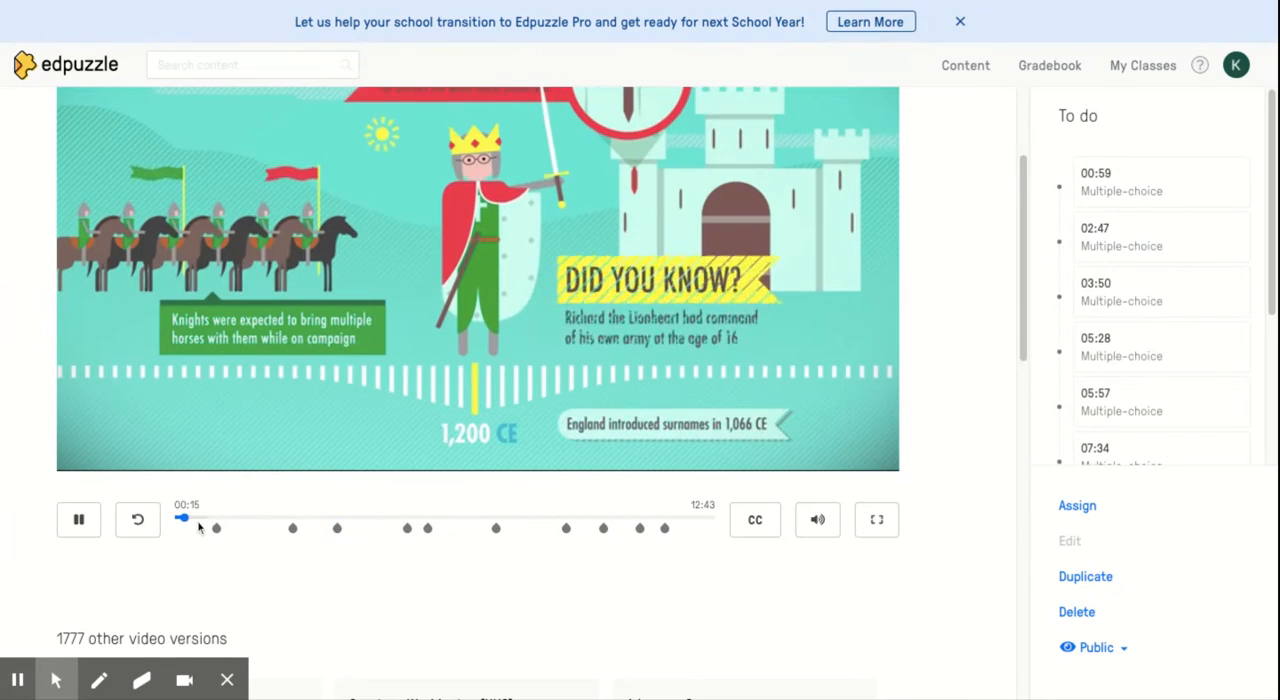
{"action": "left_click", "coordinate": [405, 303]}
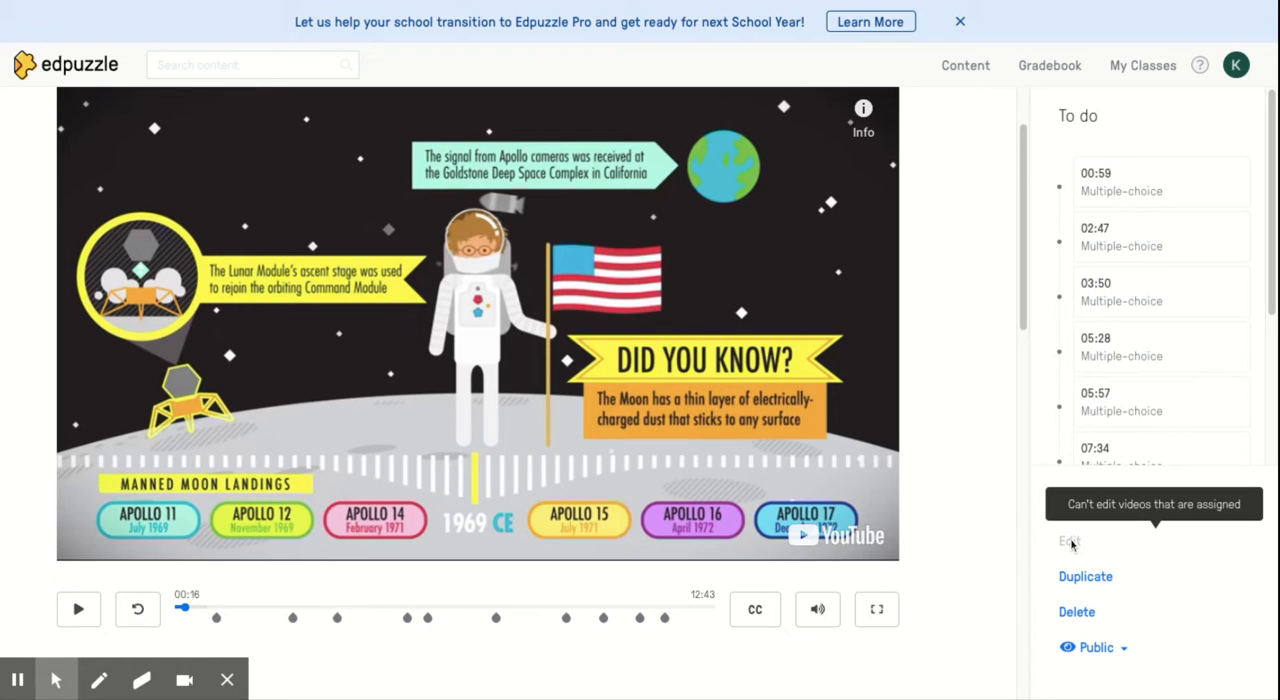
{"action": "scroll", "coordinate": [900, 403], "scroll_direction": "down", "scroll_amount": 1}
{"action": "scroll", "coordinate": [700, 380], "scroll_direction": "up", "scroll_amount": 2}
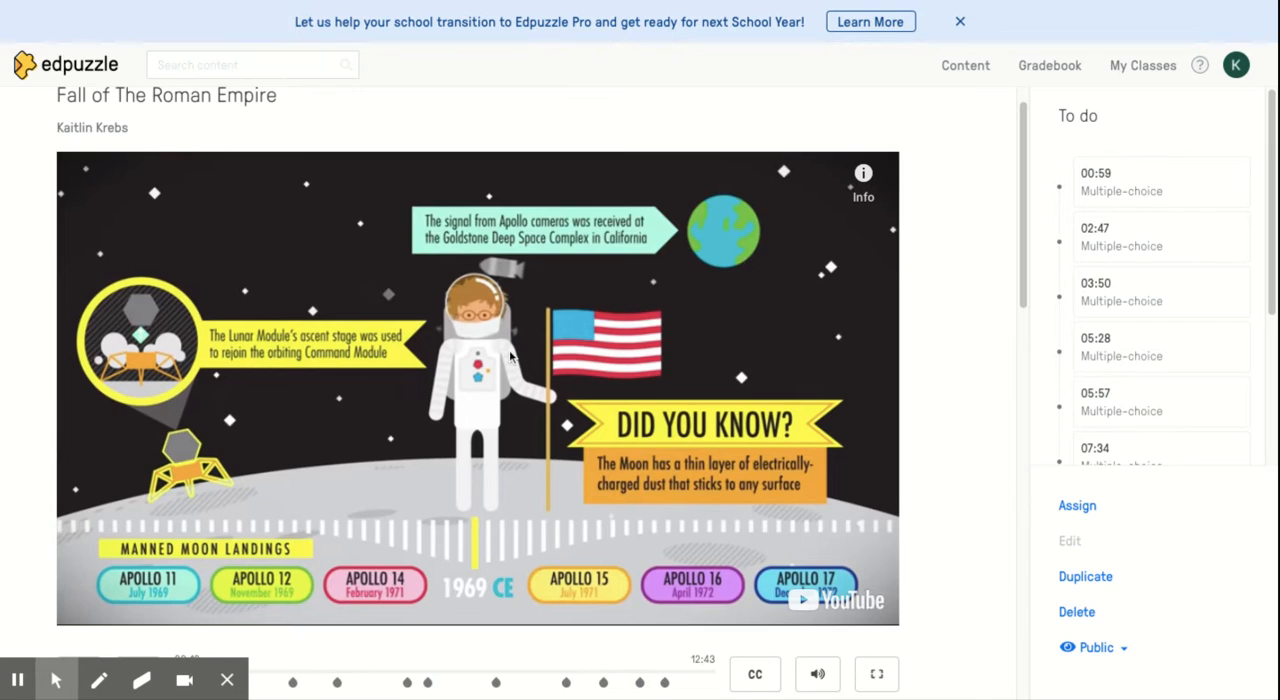
{"action": "scroll", "coordinate": [510, 357], "scroll_direction": "down", "scroll_amount": 1}
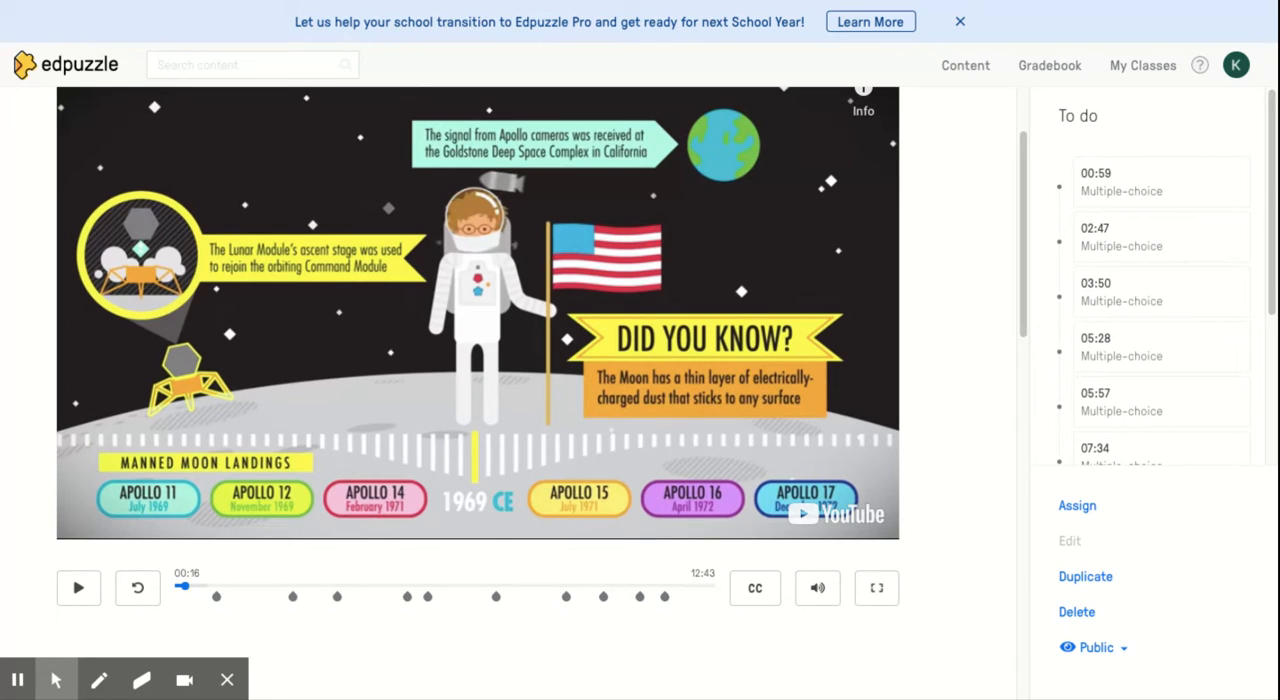
{"action": "scroll", "coordinate": [941, 365], "scroll_direction": "up", "scroll_amount": 1}
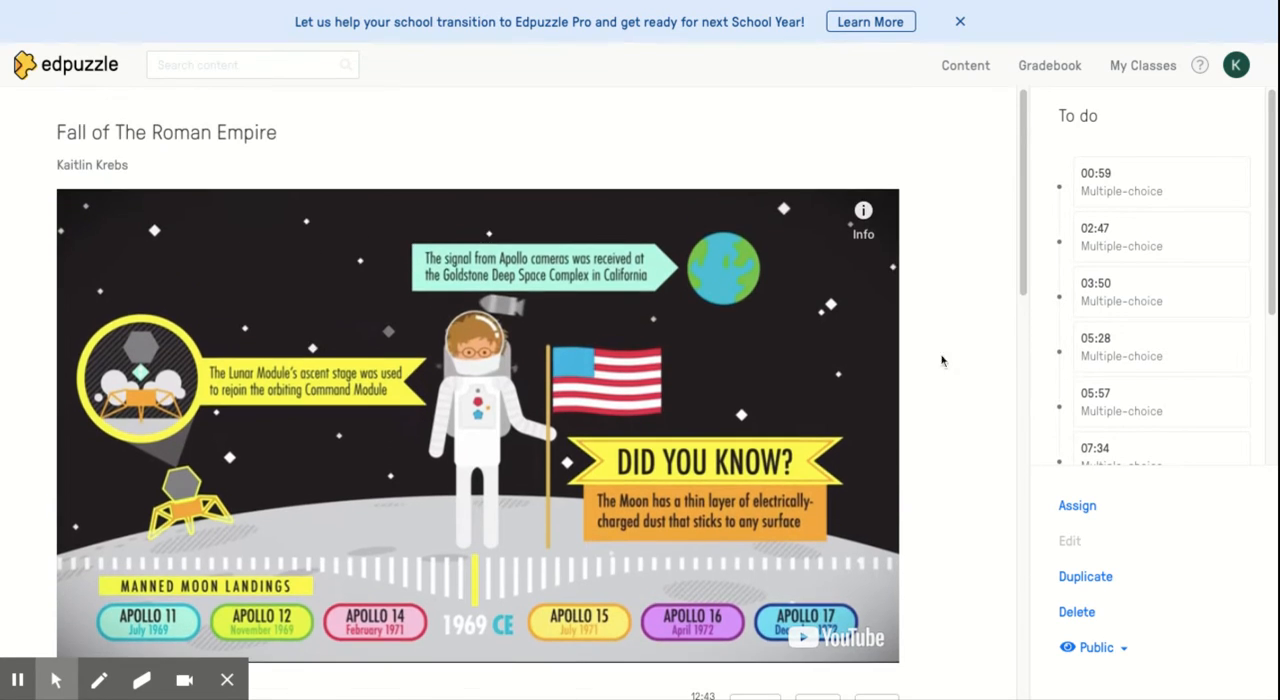
Open the Content home page and browse the trending videos for History/Social Studies and California
{"action": "left_click", "coordinate": [963, 68]}
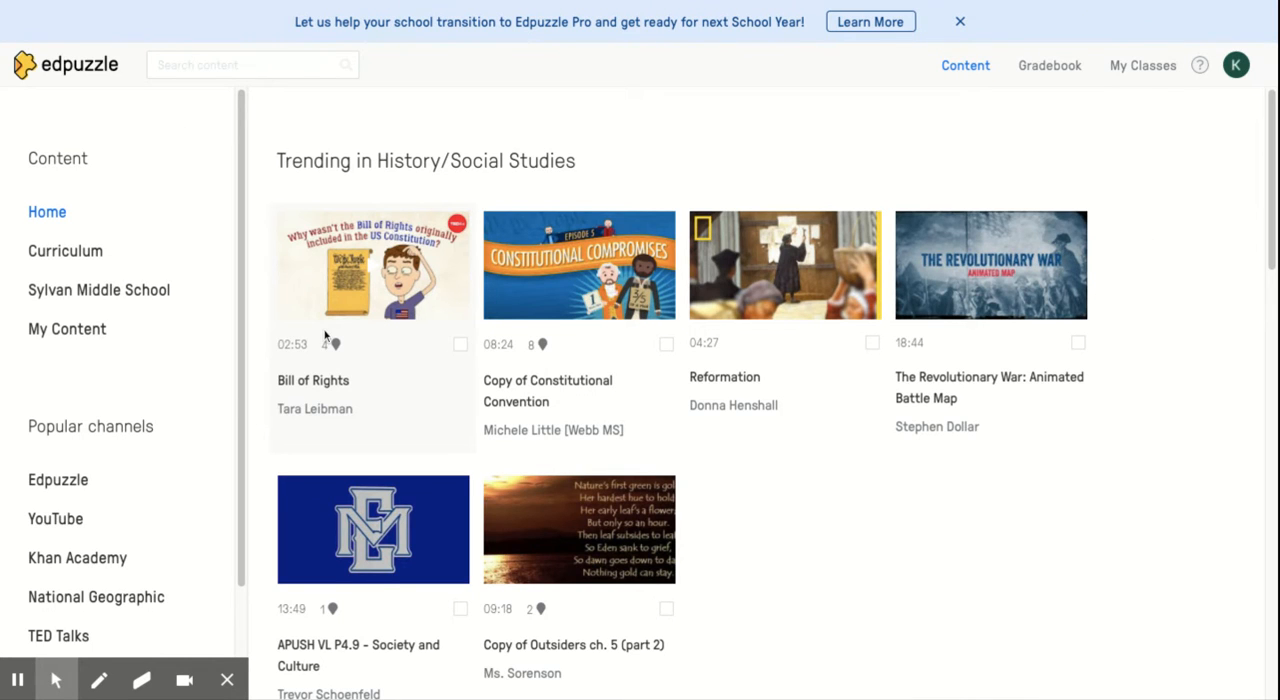
{"action": "scroll", "coordinate": [324, 336], "scroll_direction": "down", "scroll_amount": 2}
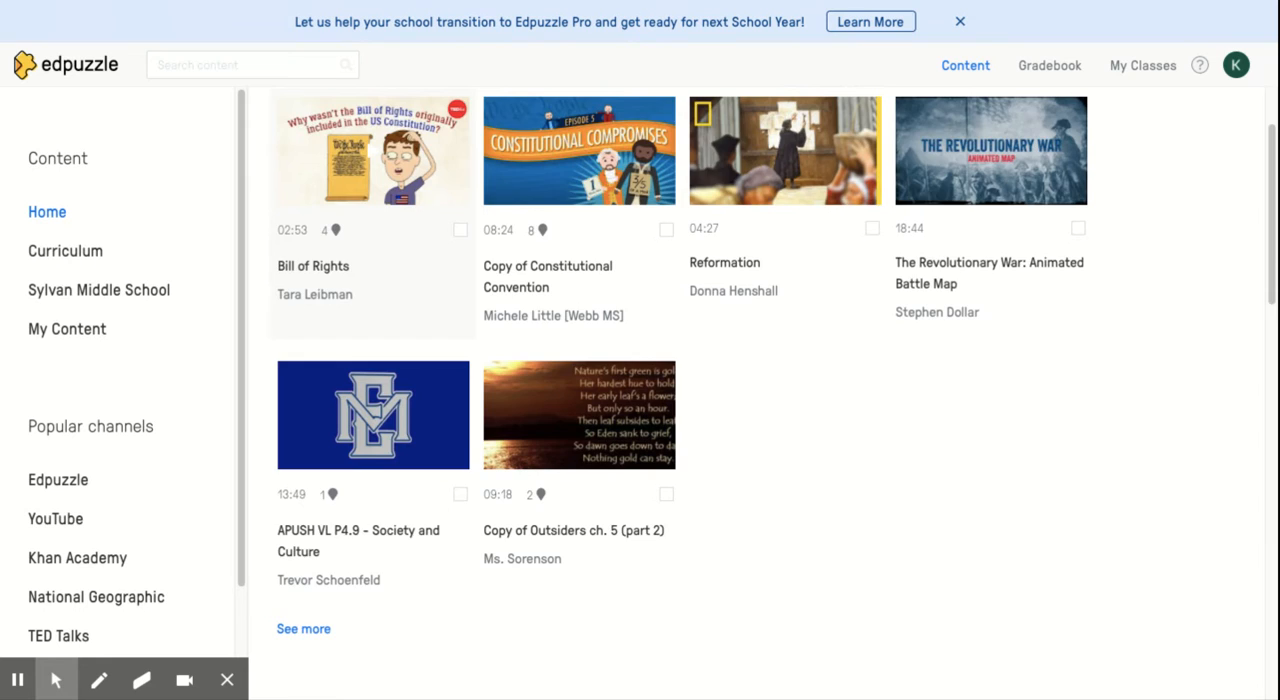
{"action": "scroll", "coordinate": [370, 250], "scroll_direction": "down", "scroll_amount": 6}
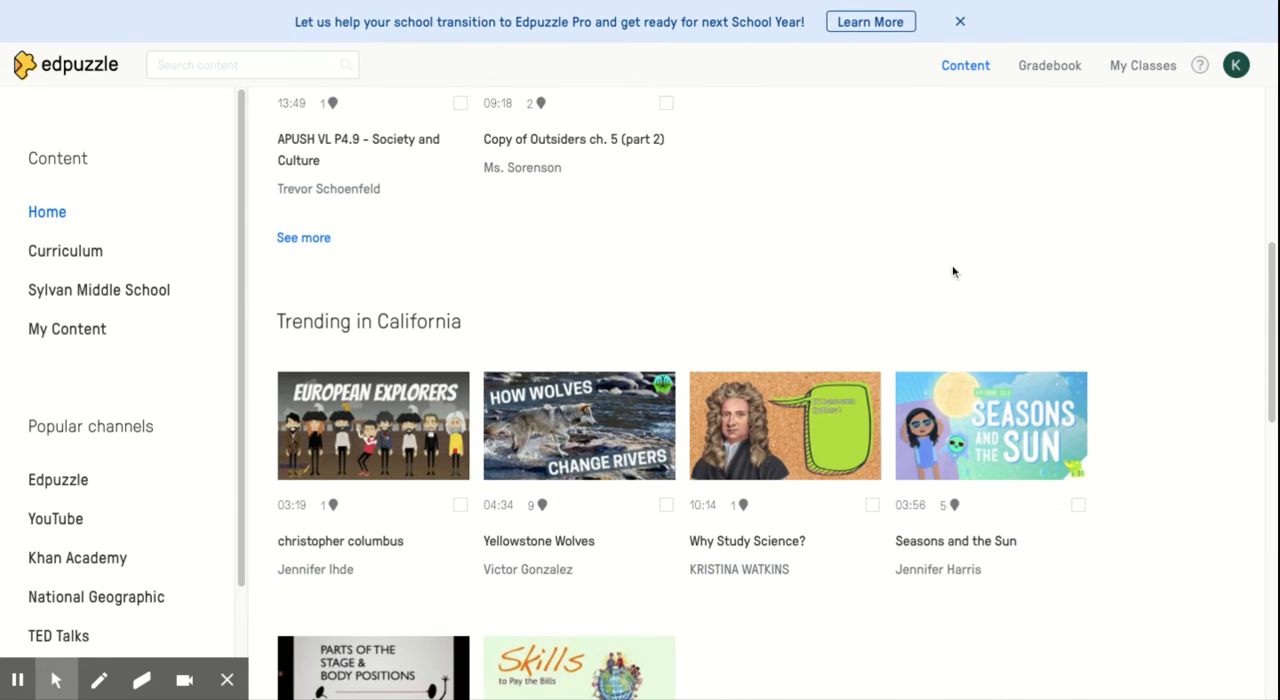
{"action": "scroll", "coordinate": [1108, 430], "scroll_direction": "down", "scroll_amount": 5}
{"action": "scroll", "coordinate": [1108, 430], "scroll_direction": "up", "scroll_amount": 12}
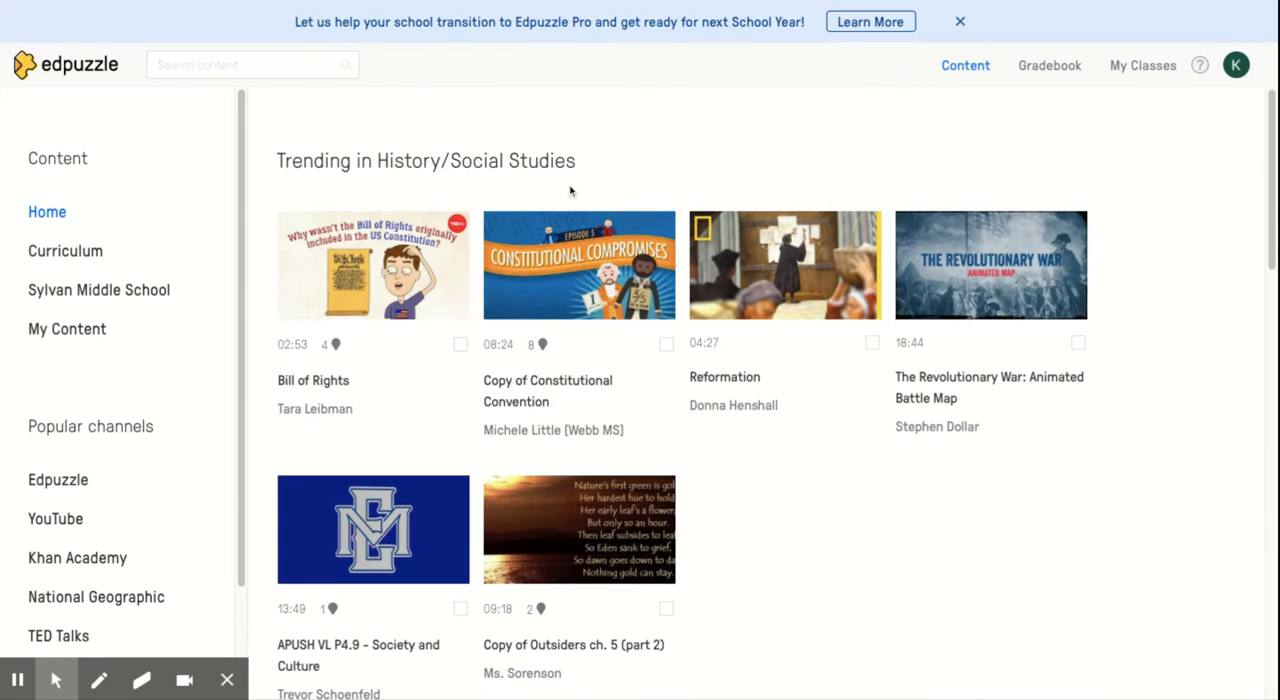
Search the content library for "feudalism"
{"action": "left_click", "coordinate": [198, 62]}
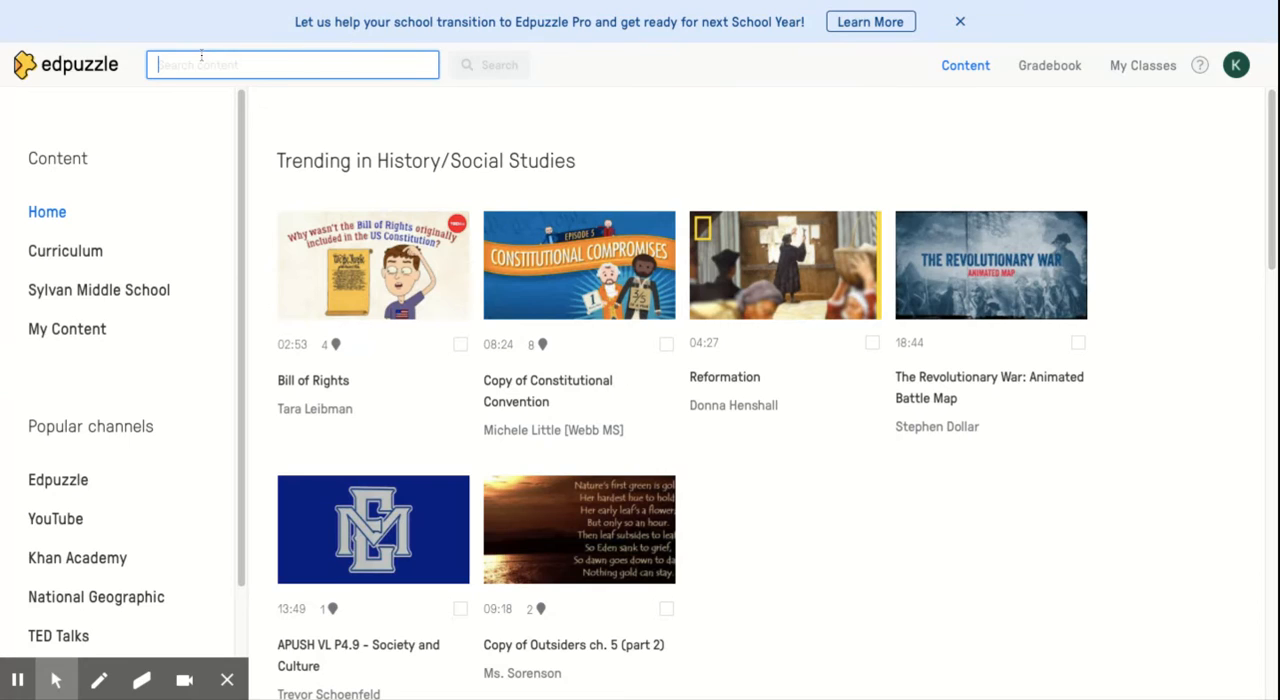
{"action": "type", "text": "feudalism"}
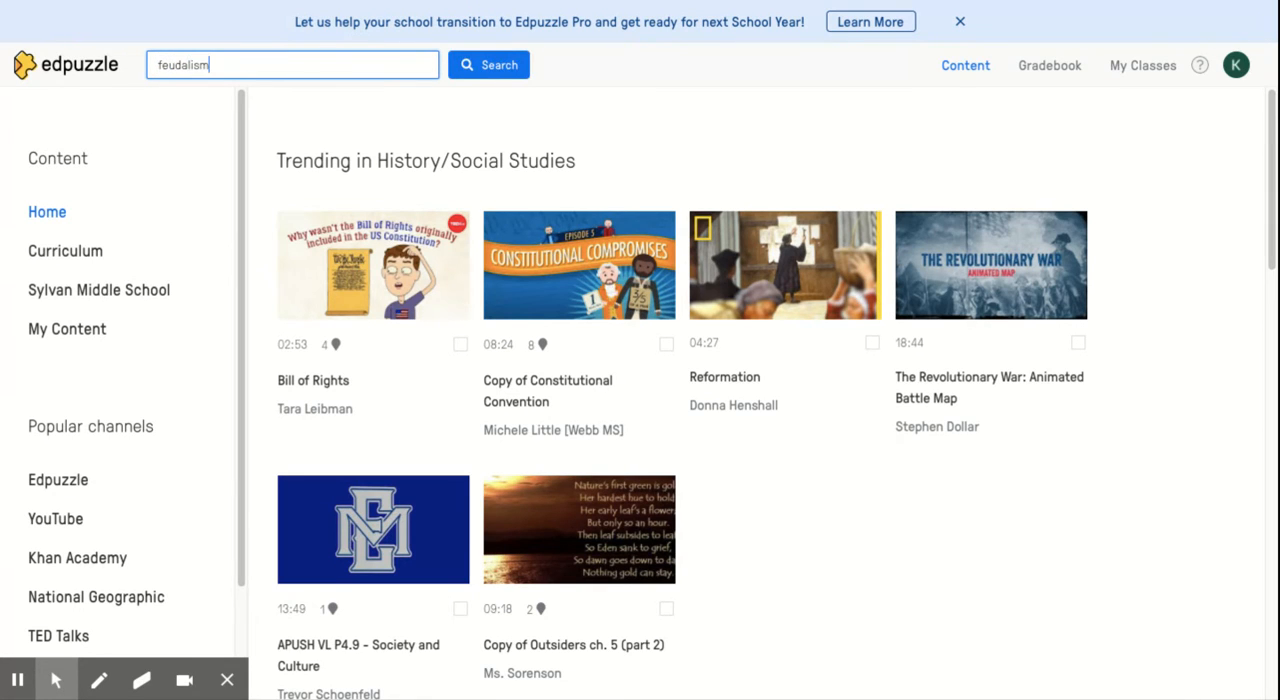
{"action": "key", "text": "Return"}
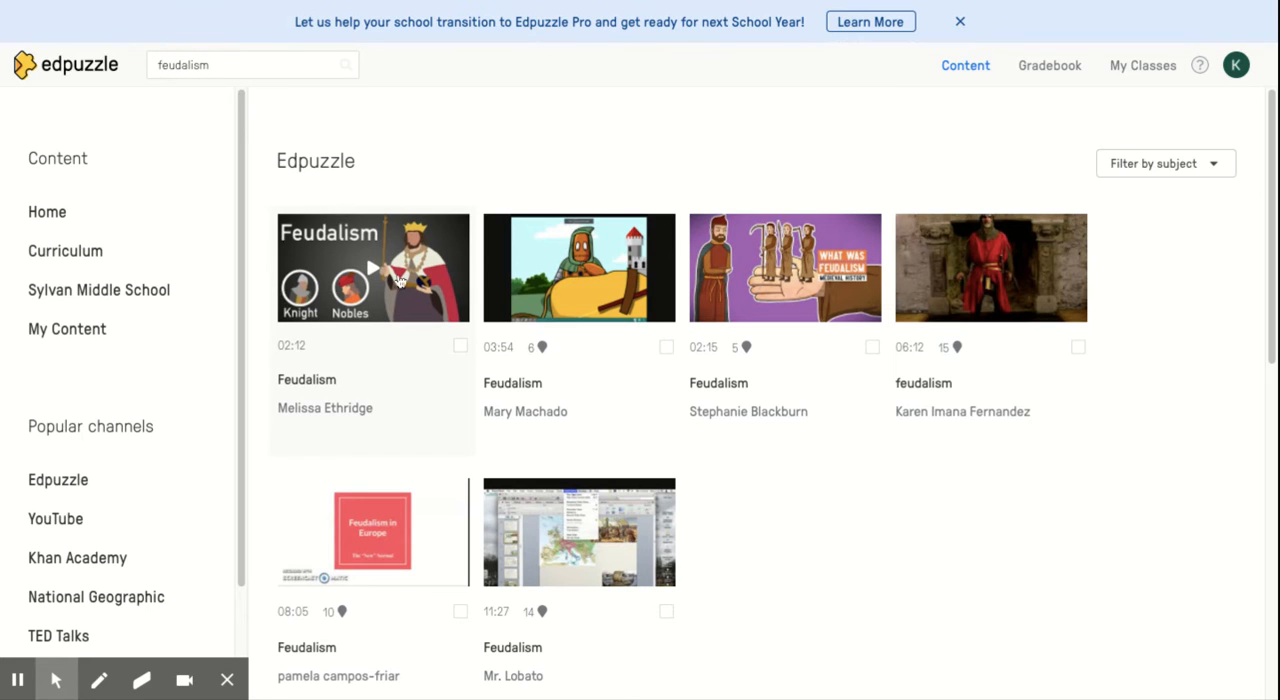
Copy the 02:12 Feudalism video to your own content and open the copy for editing
{"action": "left_click", "coordinate": [458, 347]}
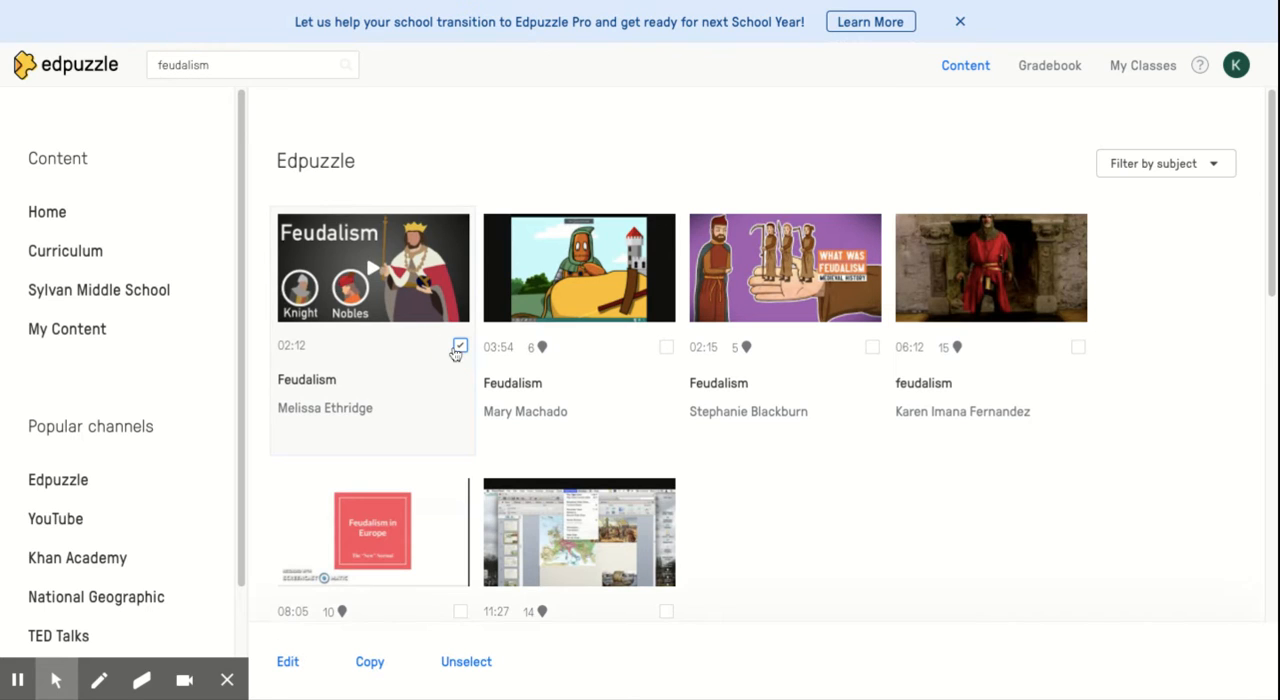
{"action": "left_click", "coordinate": [380, 675]}
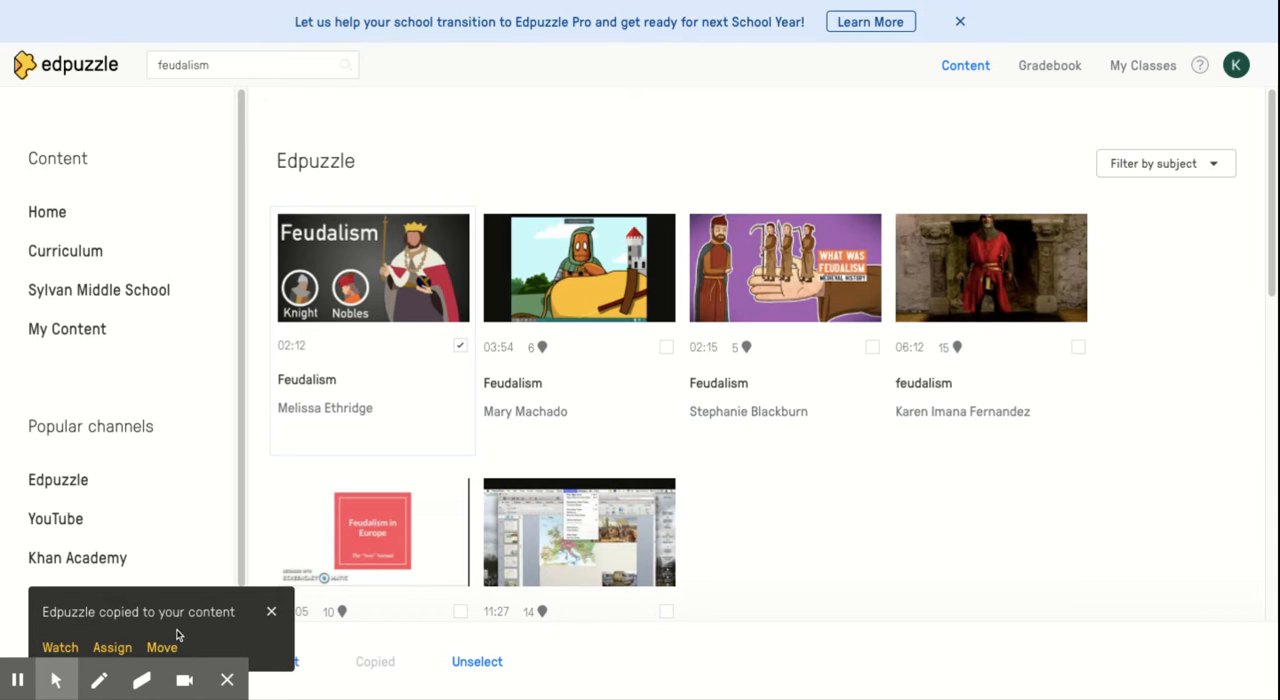
{"action": "left_click", "coordinate": [60, 648]}
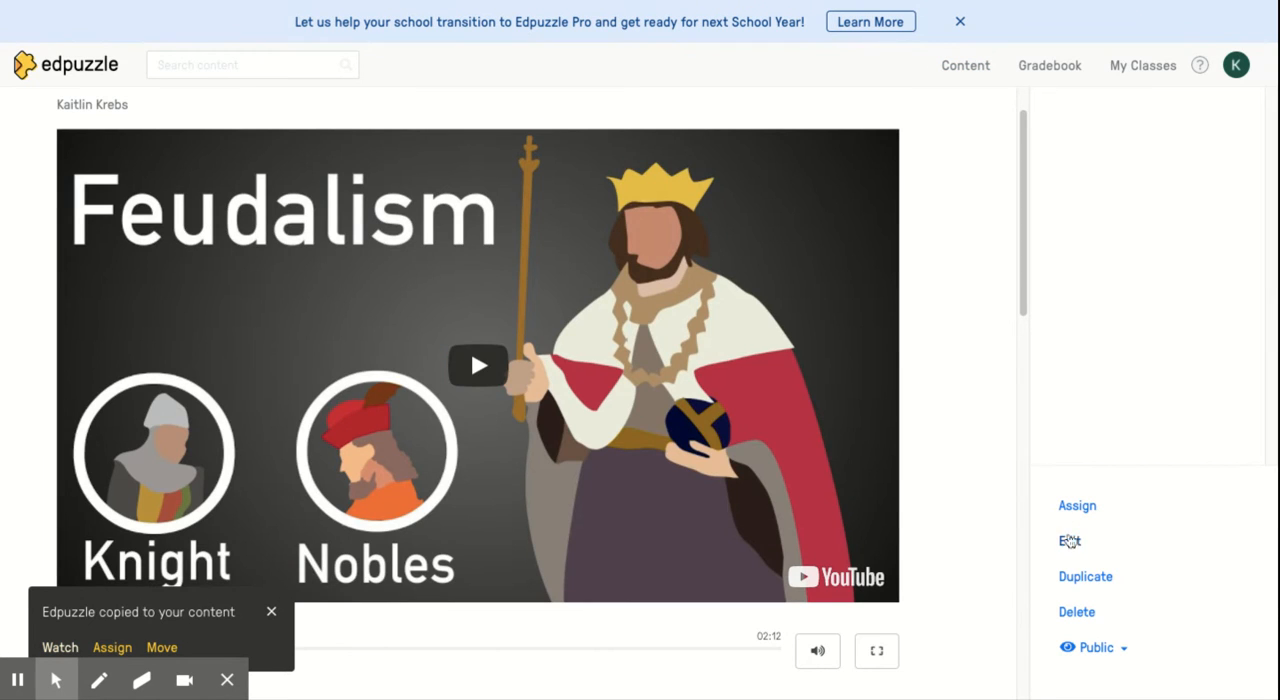
{"action": "left_click", "coordinate": [1069, 541]}
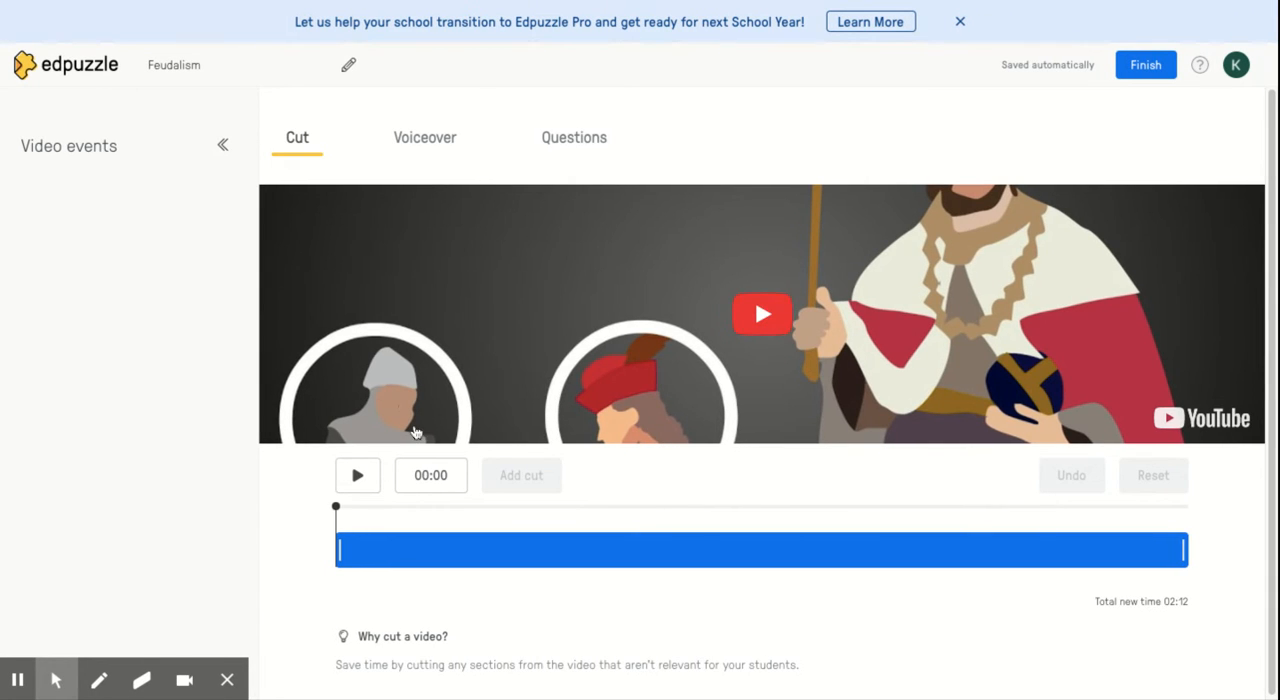
Trim the end of the Feudalism video so that it stops at 01:53
{"action": "left_click", "coordinate": [1183, 549]}
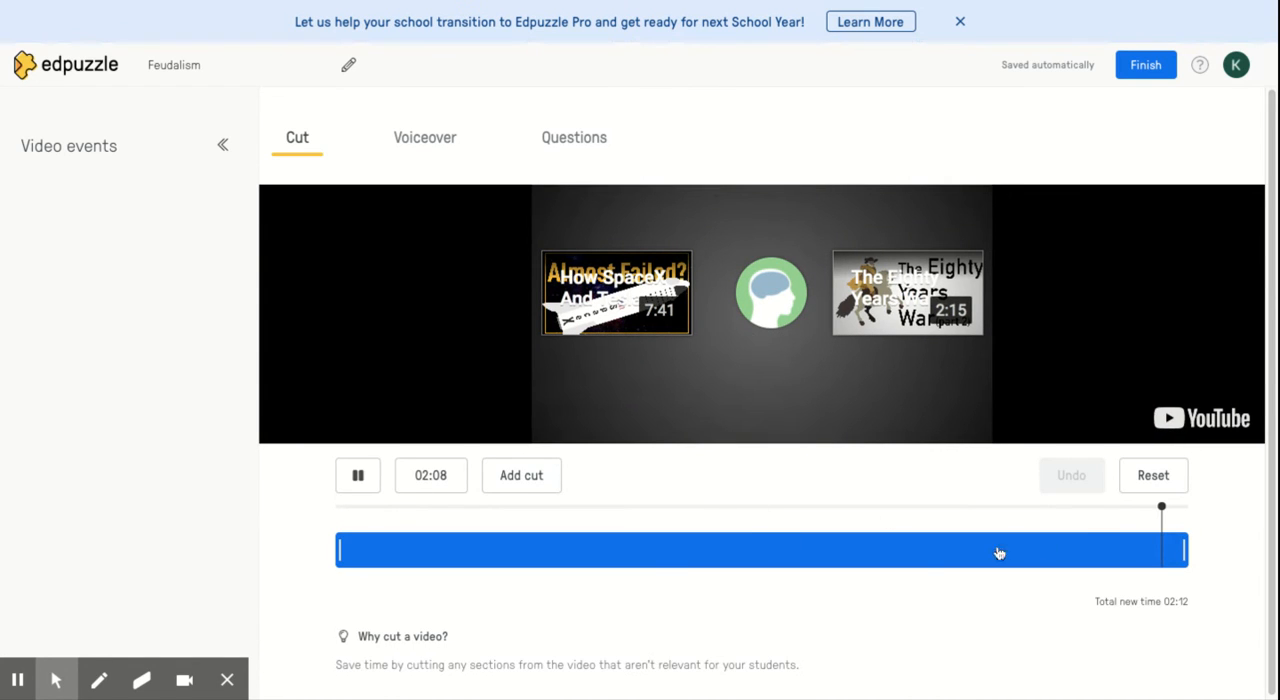
{"action": "left_click", "coordinate": [1180, 549]}
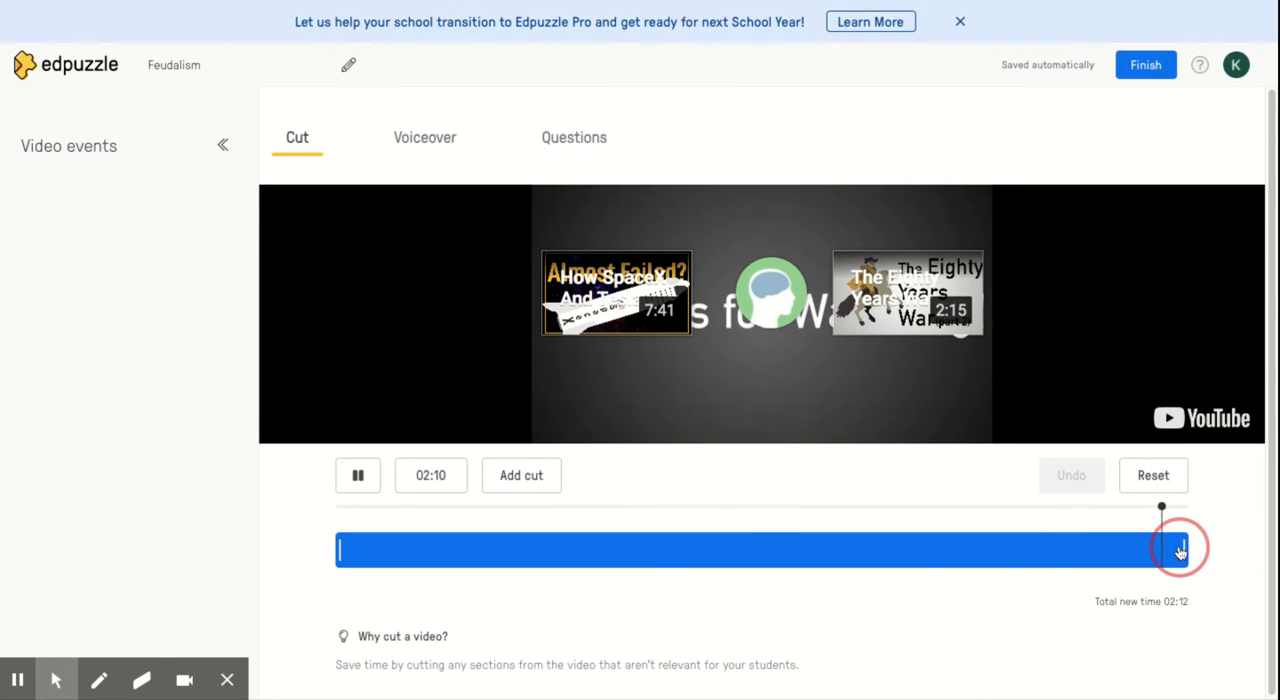
{"action": "left_click", "coordinate": [1026, 551]}
{"action": "left_click", "coordinate": [1180, 551]}
{"action": "left_click_drag", "start_coordinate": [1133, 550], "coordinate": [1067, 550]}
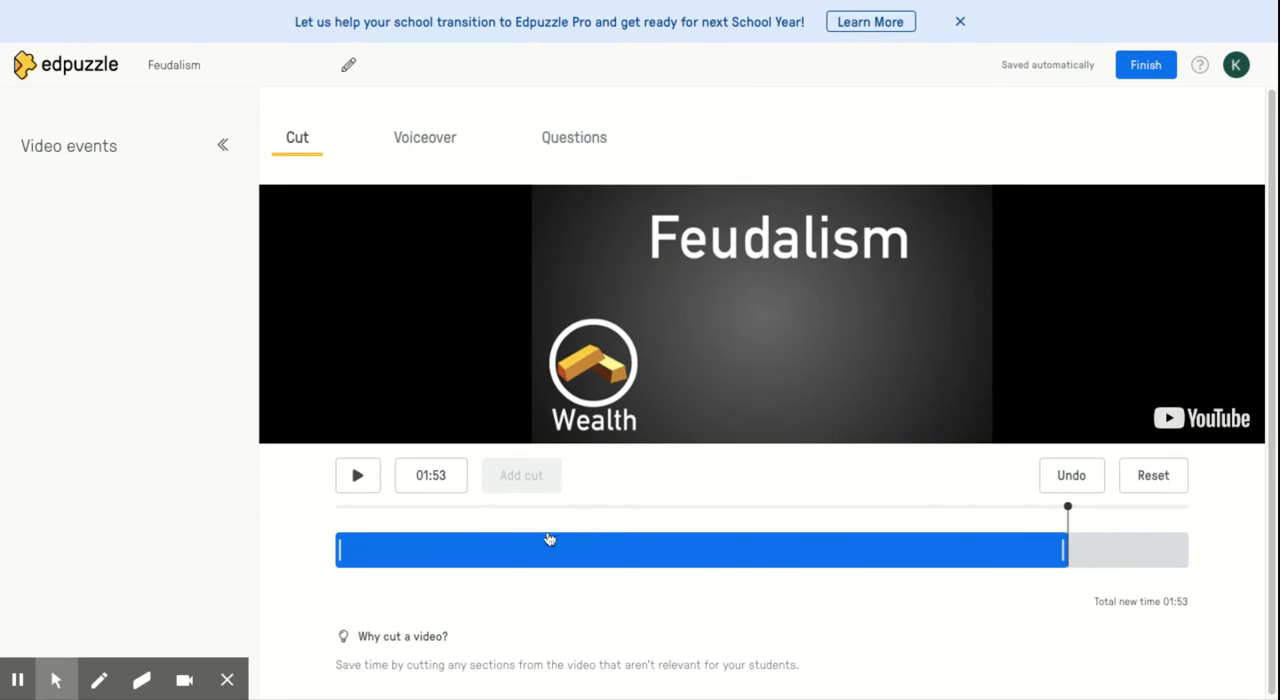
View the Voiceover section, switch to the Questions section and play the trimmed video from the start
{"action": "left_click", "coordinate": [446, 151]}
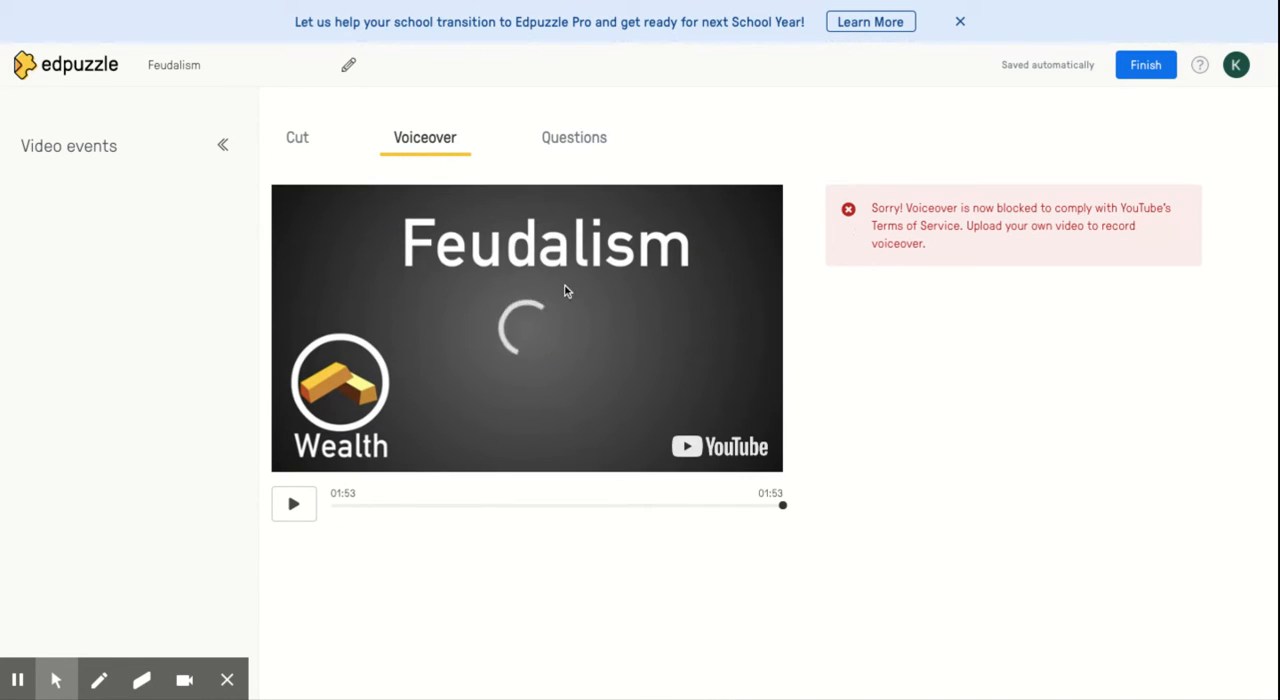
{"action": "left_click", "coordinate": [587, 151]}
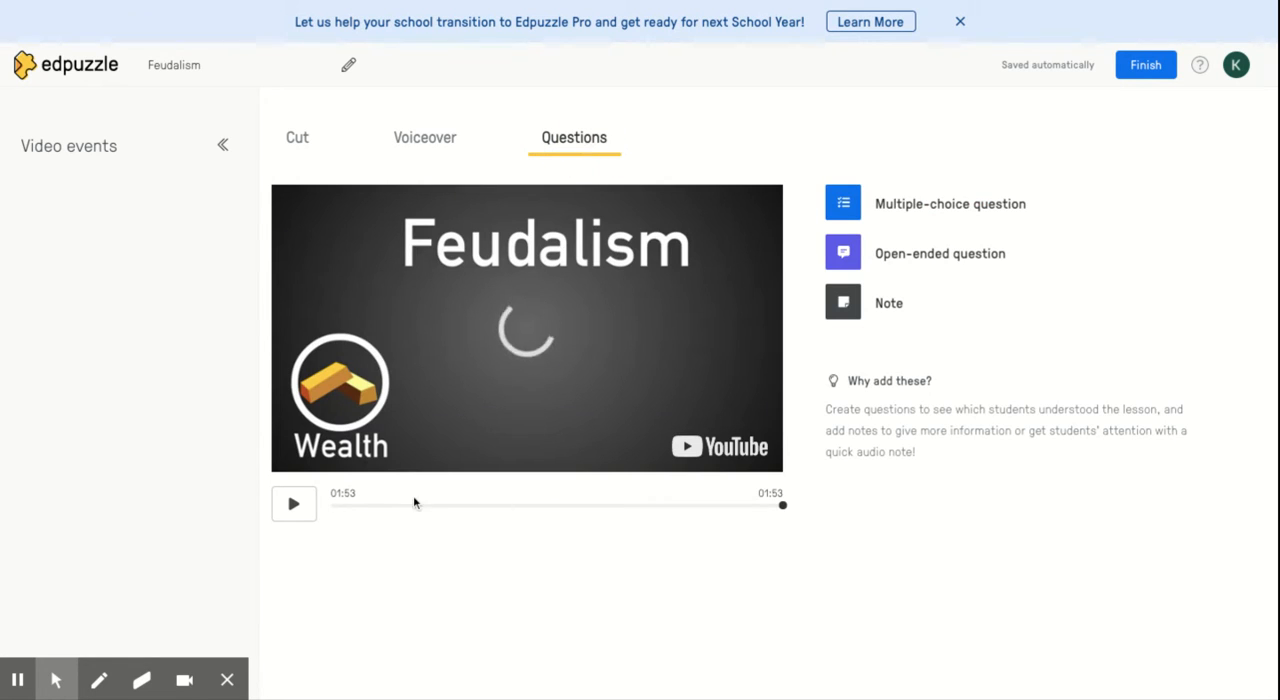
{"action": "left_click", "coordinate": [294, 505]}
{"action": "left_click", "coordinate": [294, 505]}
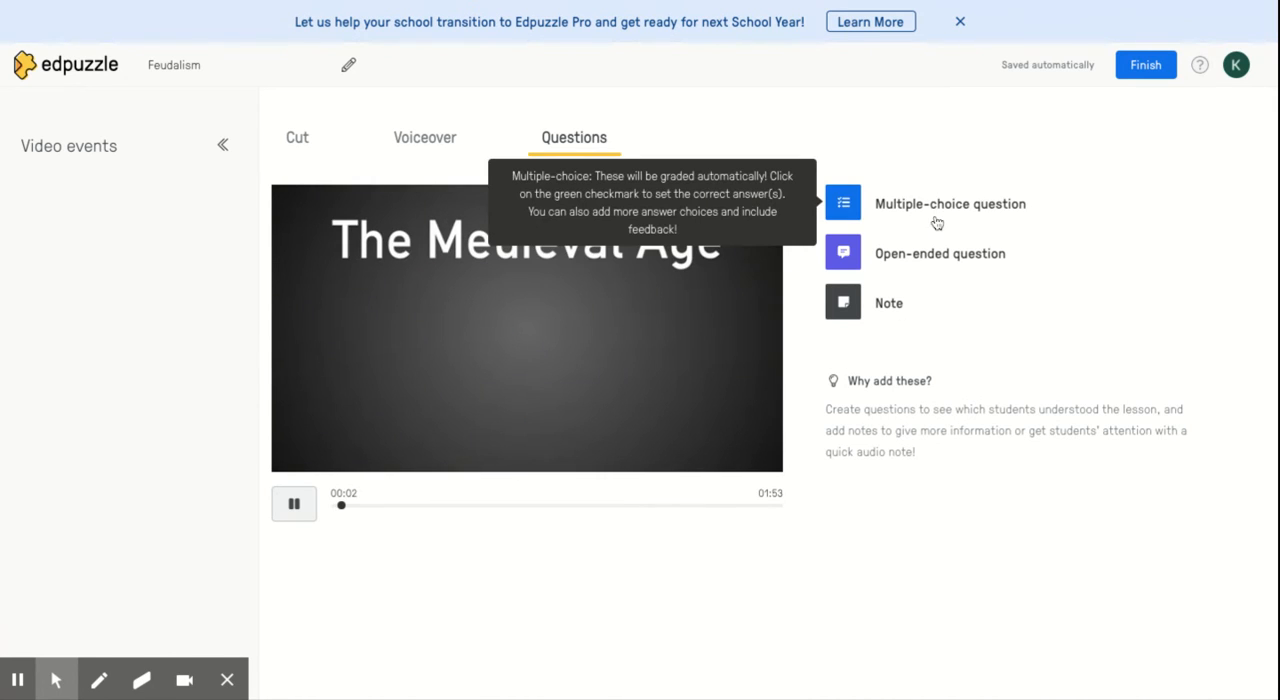
Add a multiple-choice question at 00:04 with the text "What began Medieval Times?"
{"action": "left_click", "coordinate": [888, 208]}
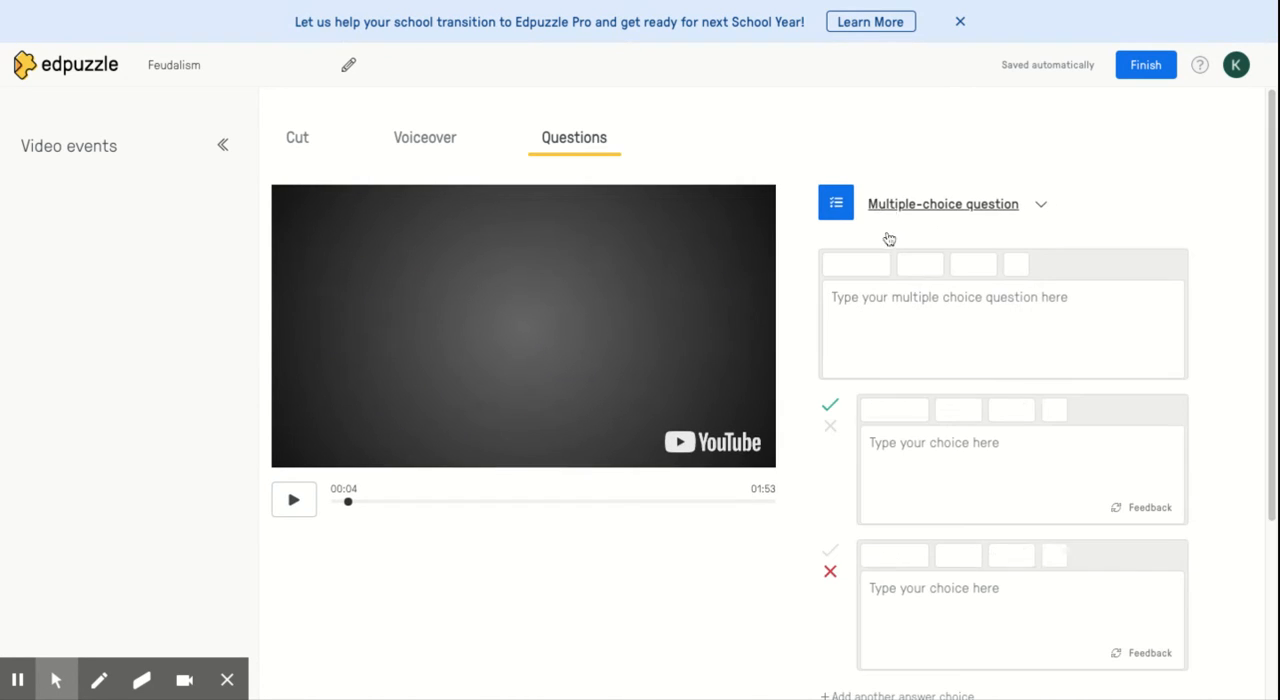
{"action": "scroll", "coordinate": [890, 350], "scroll_direction": "down", "scroll_amount": 2}
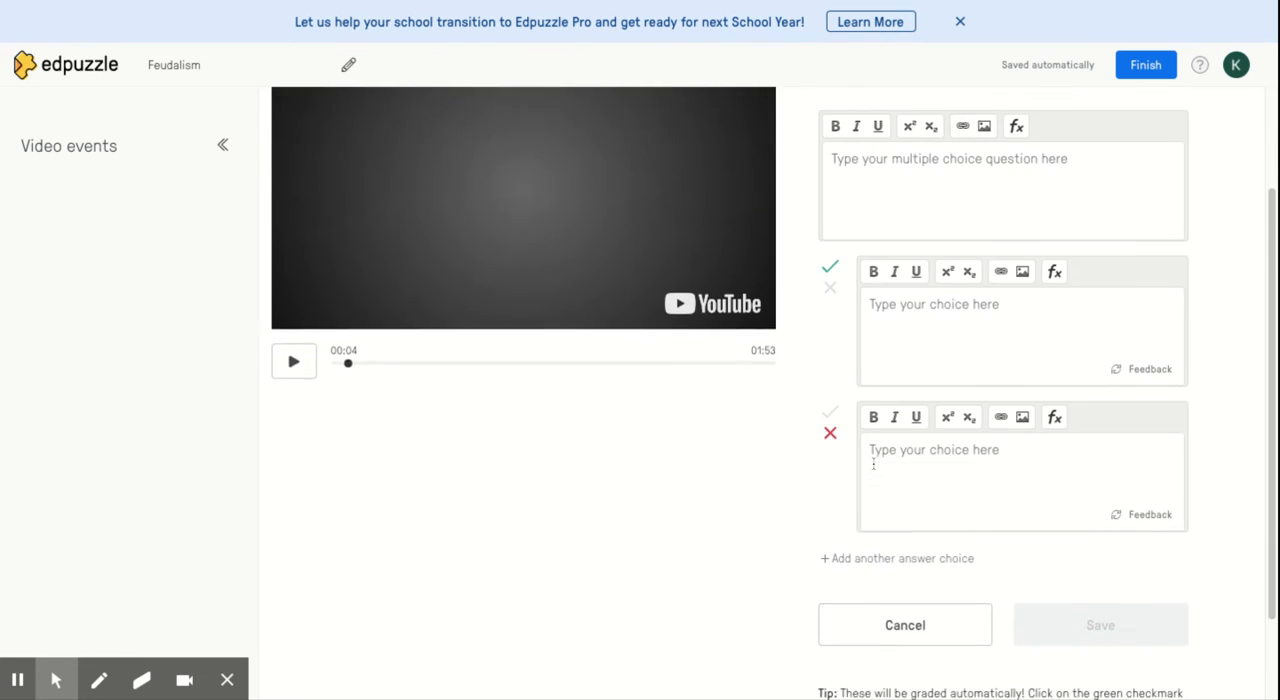
{"action": "scroll", "coordinate": [890, 300], "scroll_direction": "up", "scroll_amount": 1}
{"action": "left_click", "coordinate": [896, 252]}
{"action": "type", "text": "What"}
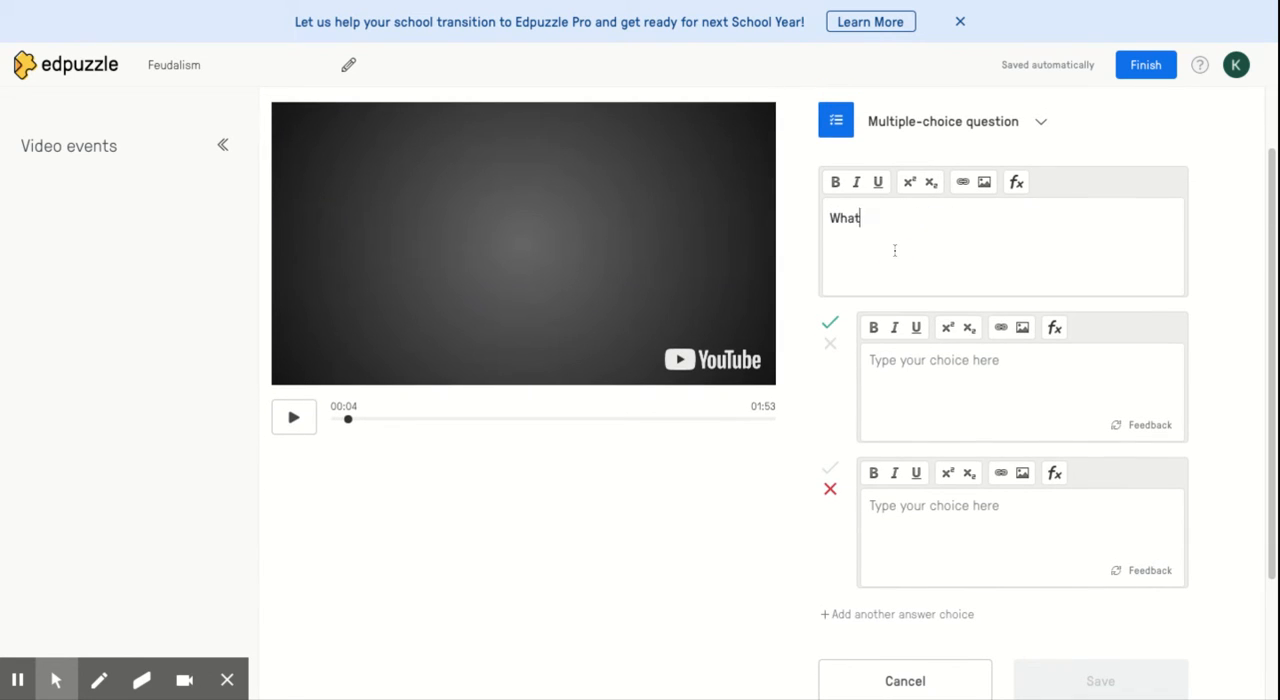
{"action": "type", "text": " began Medievea"}
{"action": "type", "text": " Times?"}
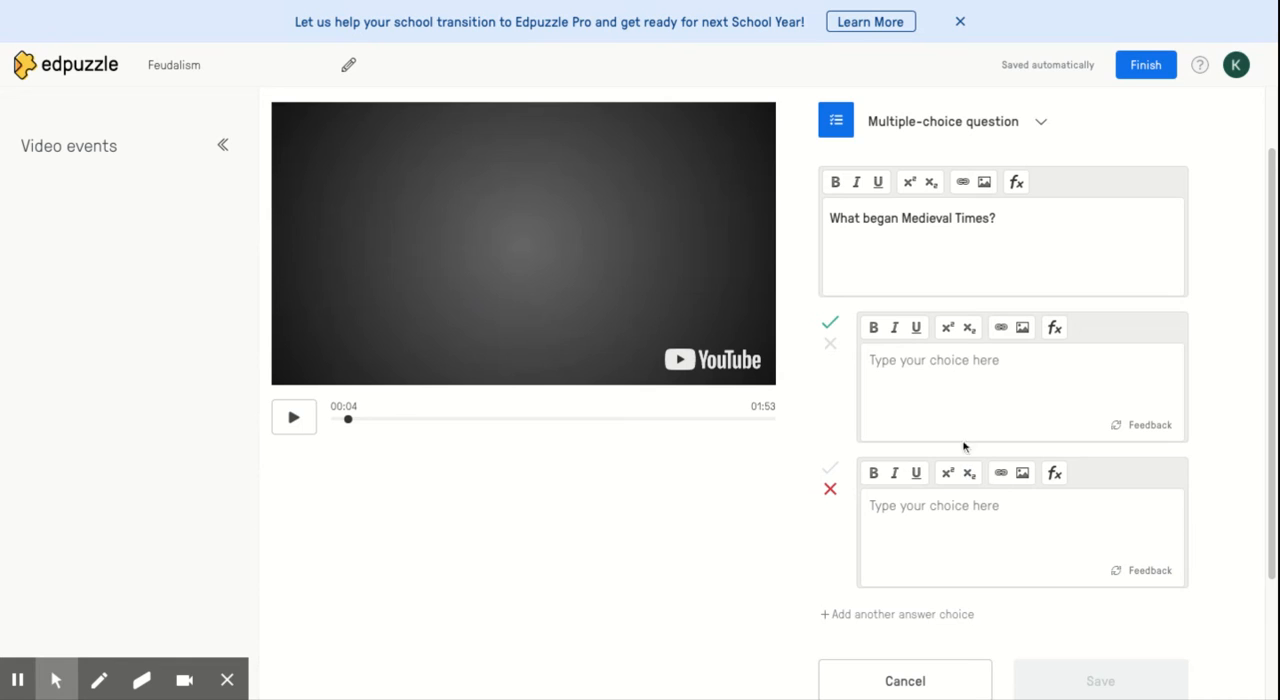
Enter "Fall of Rome" as the correct choice and "Not this" as the incorrect one, and save the question
{"action": "left_click", "coordinate": [945, 408]}
{"action": "type", "text": "Fall of Rome"}
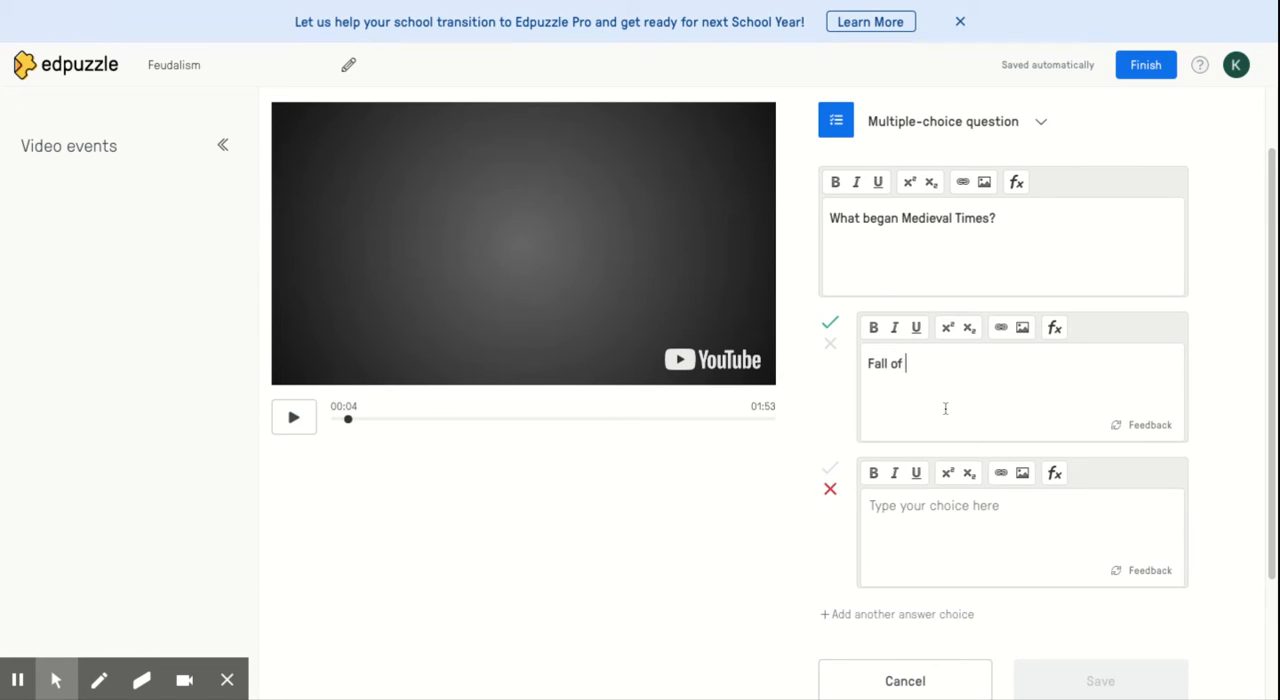
{"action": "left_click", "coordinate": [962, 514]}
{"action": "type", "text": "Not this"}
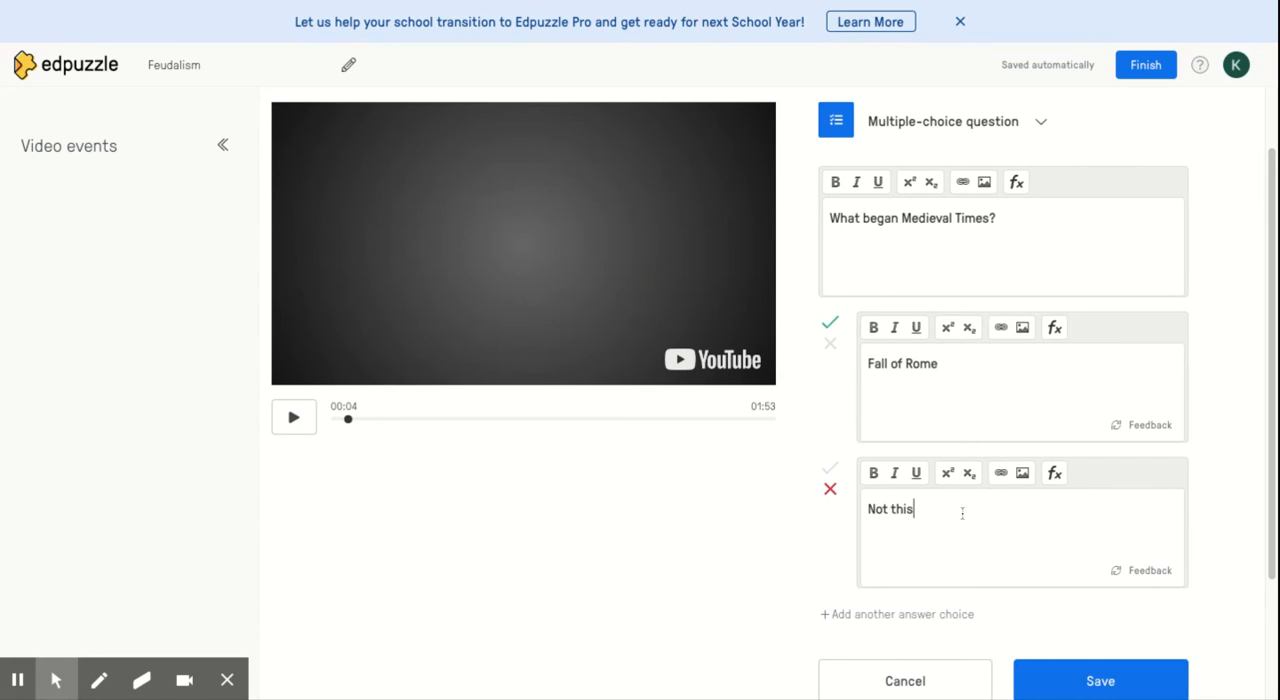
{"action": "scroll", "coordinate": [1027, 561], "scroll_direction": "down", "scroll_amount": 2}
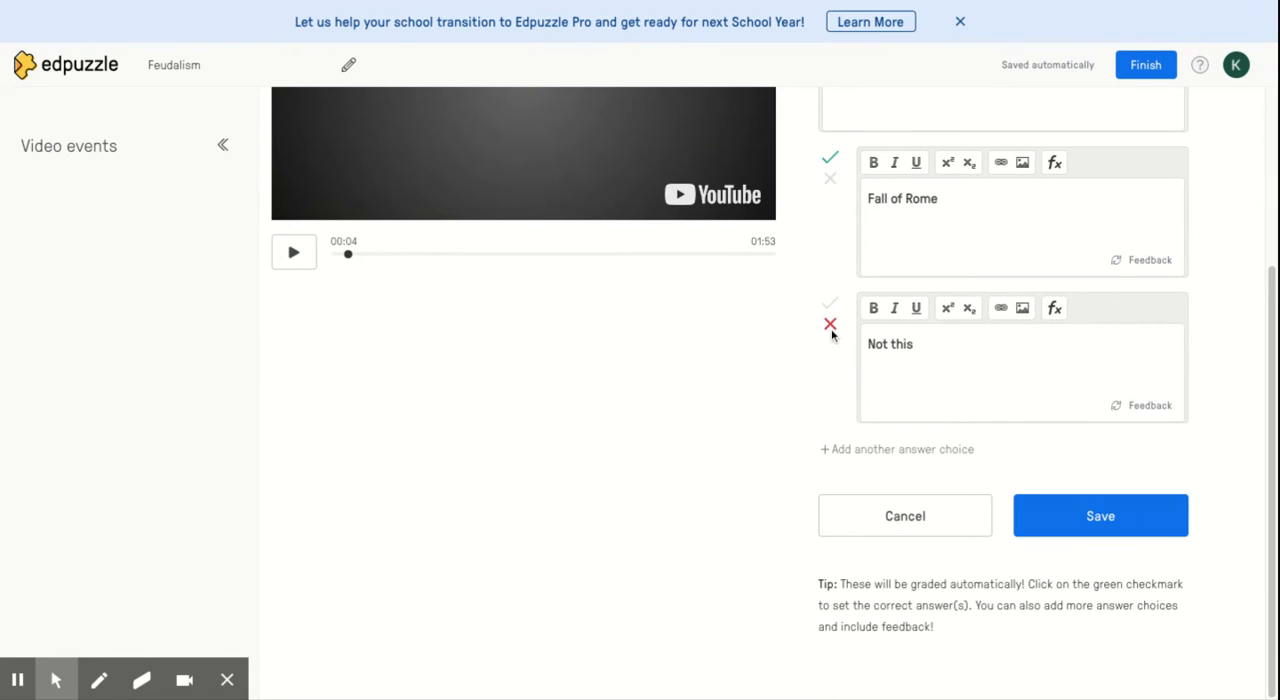
{"action": "left_click", "coordinate": [1106, 534]}
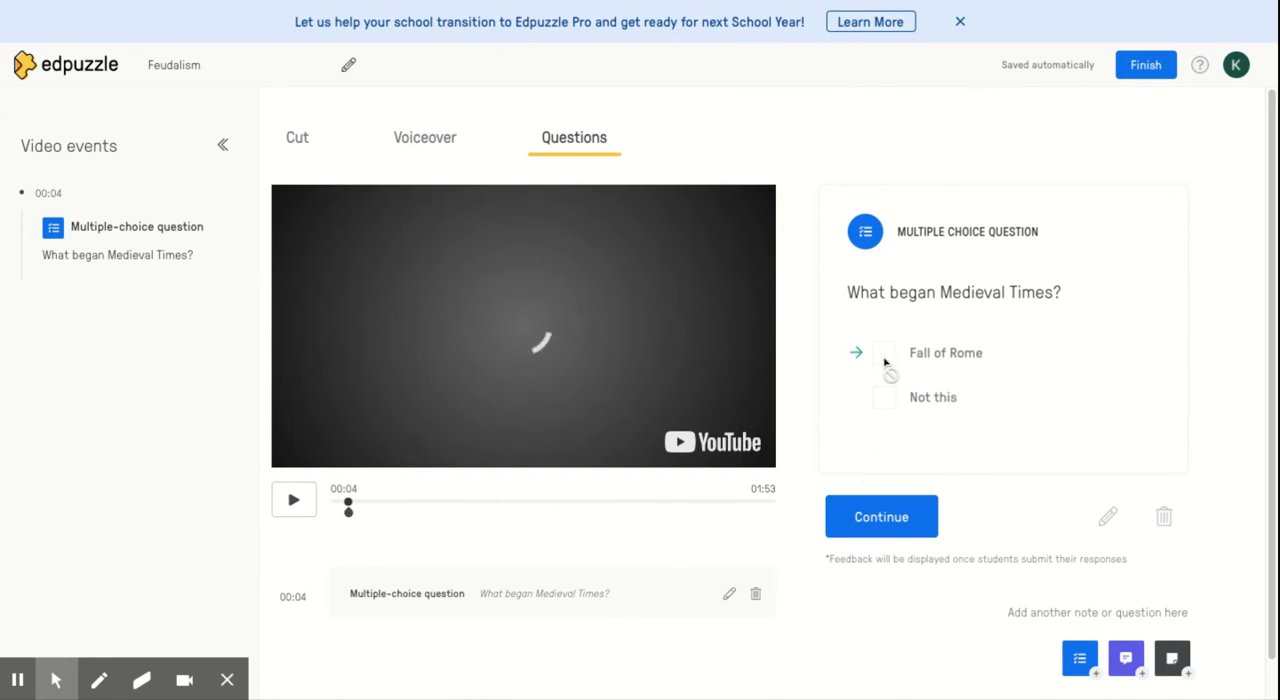
Add an open-ended question at 00:21 with the text "What is the plague?" and save it
{"action": "left_click", "coordinate": [860, 519]}
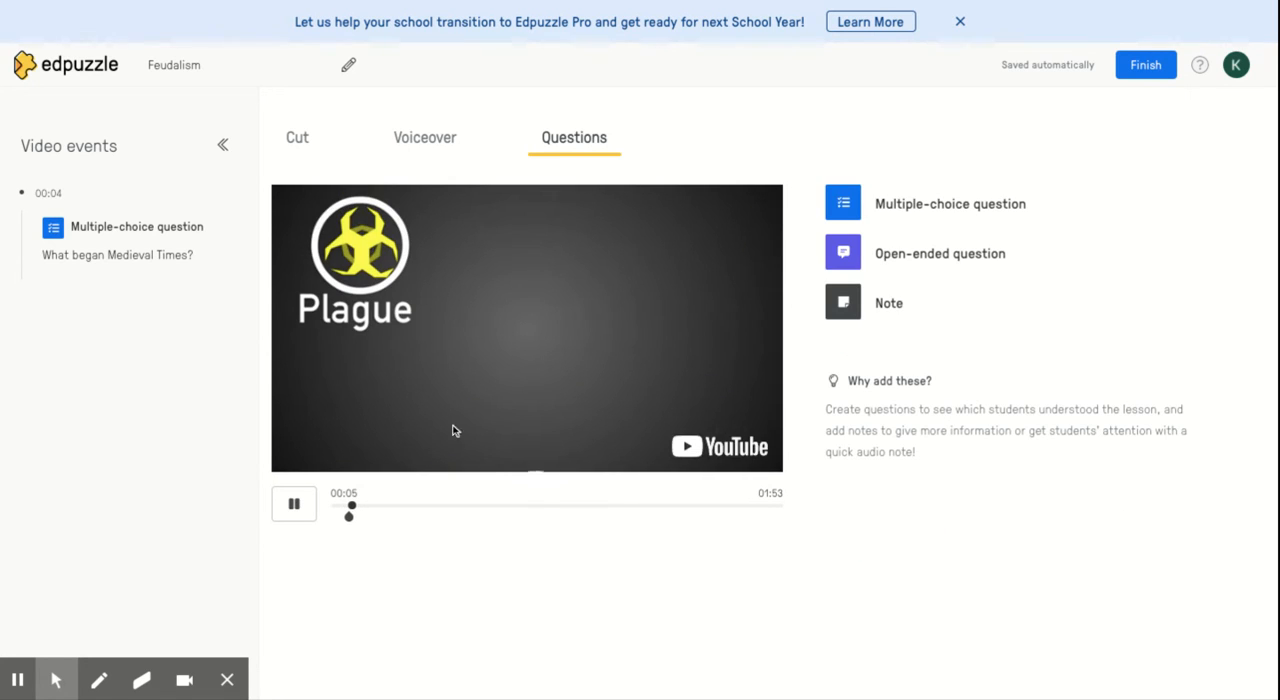
{"action": "left_click", "coordinate": [294, 504]}
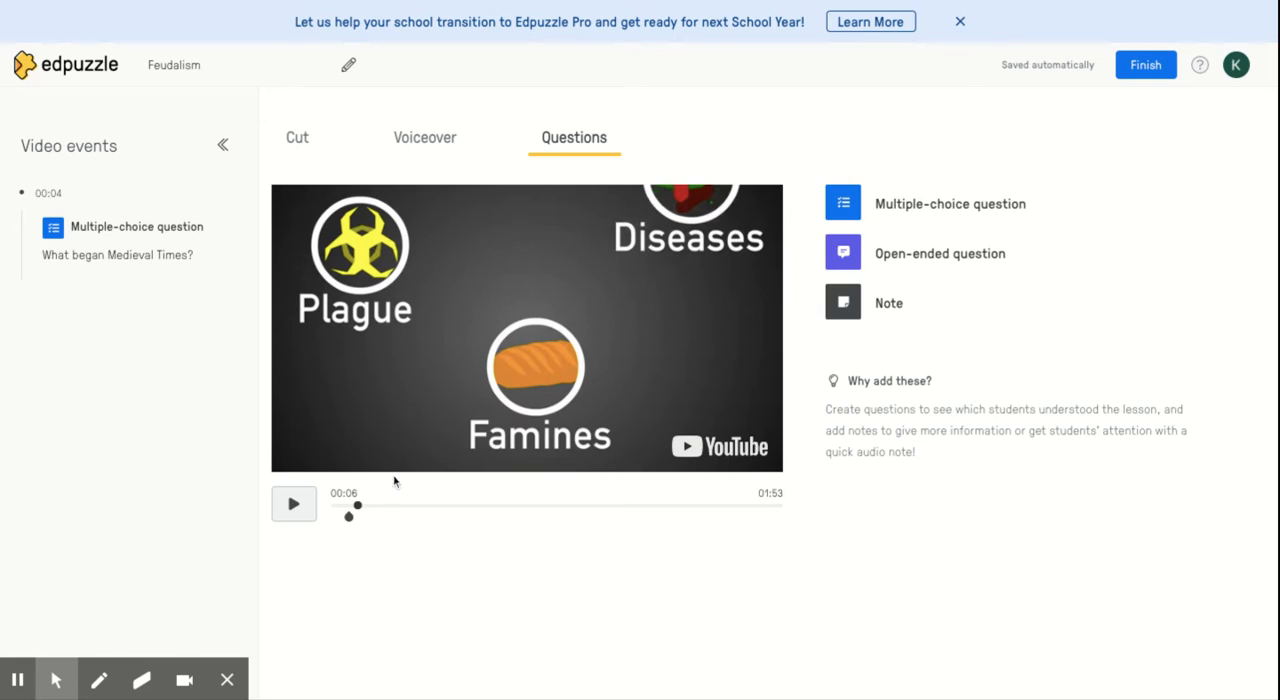
{"action": "left_click", "coordinate": [414, 505]}
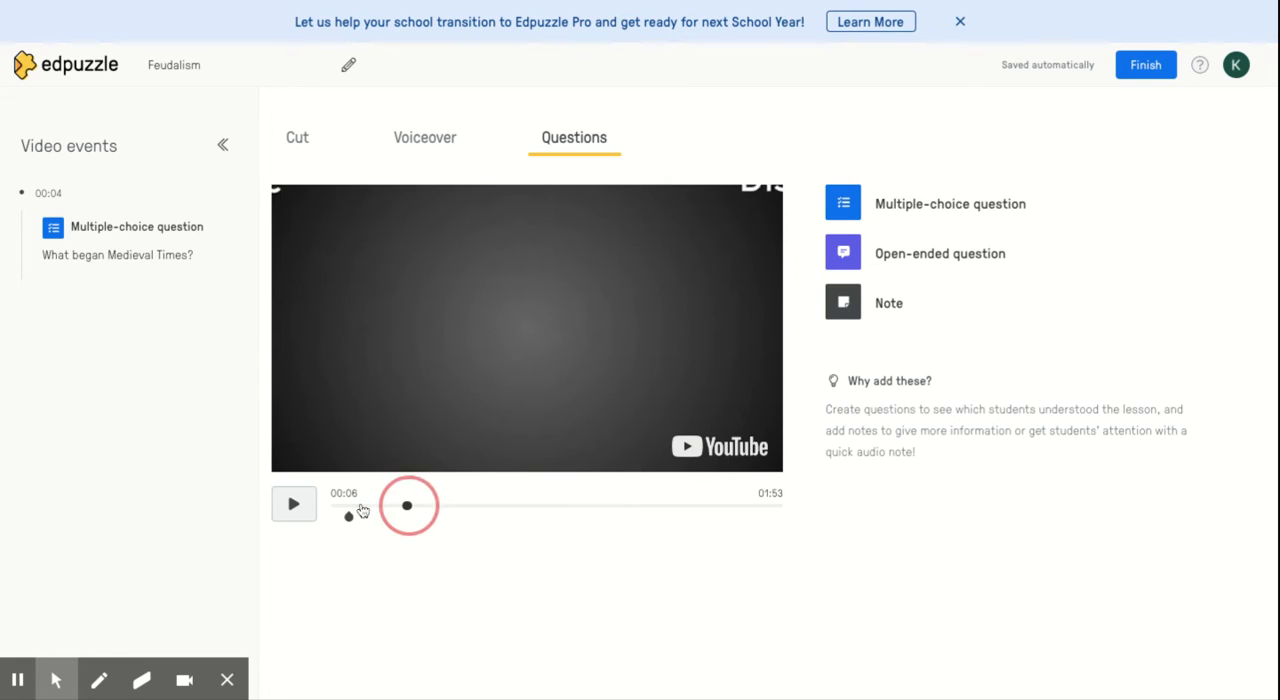
{"action": "left_click", "coordinate": [988, 272]}
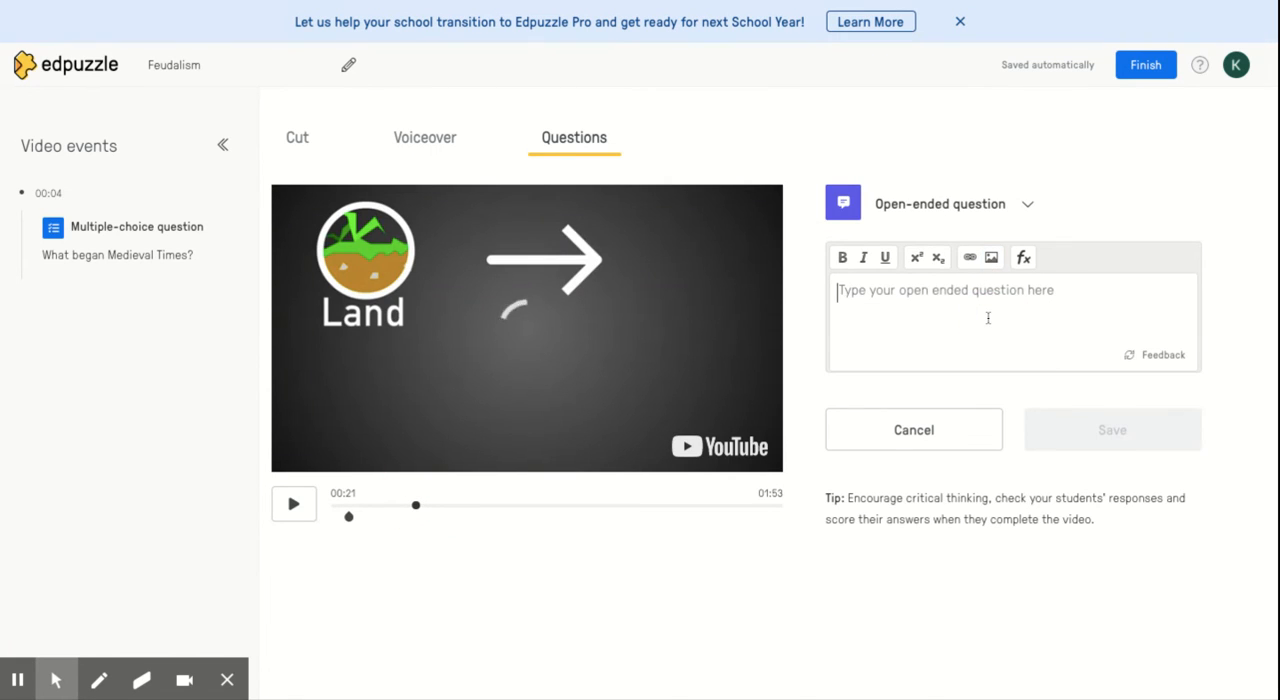
{"action": "type", "text": "What is the plague?"}
{"action": "left_click", "coordinate": [1068, 416]}
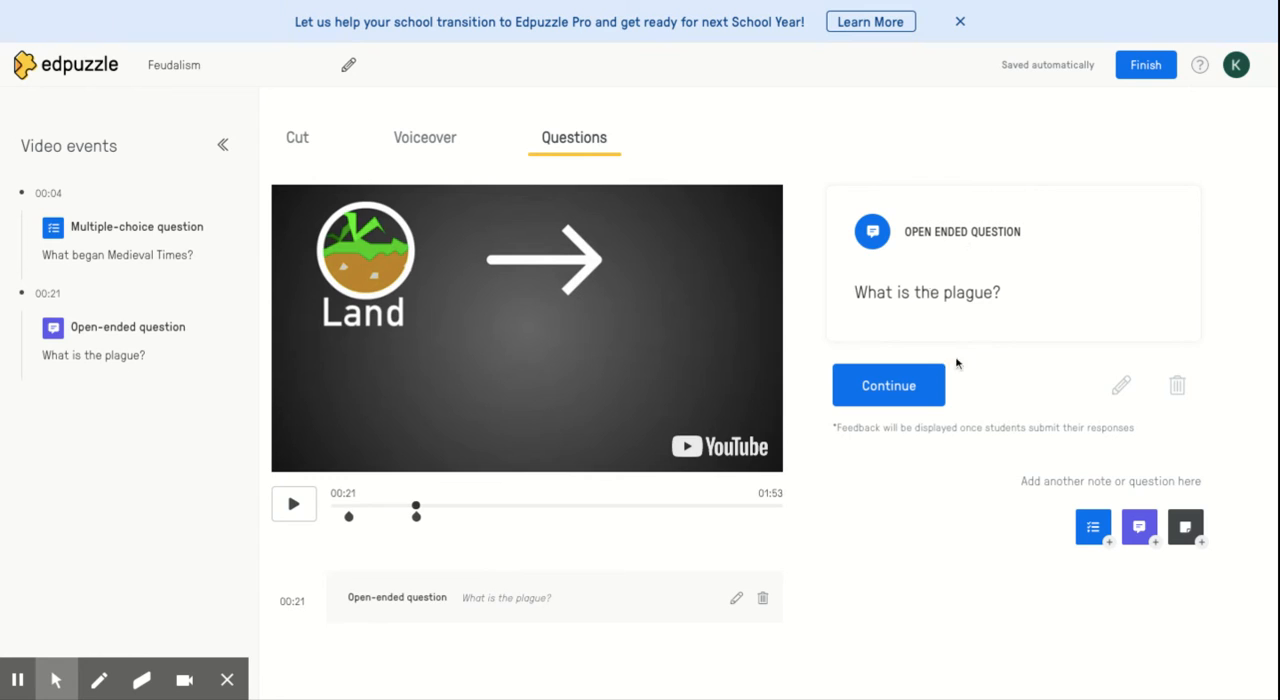
Continue past the saved question, move the playback position to 01:46 and finish editing the video
{"action": "left_click", "coordinate": [886, 400]}
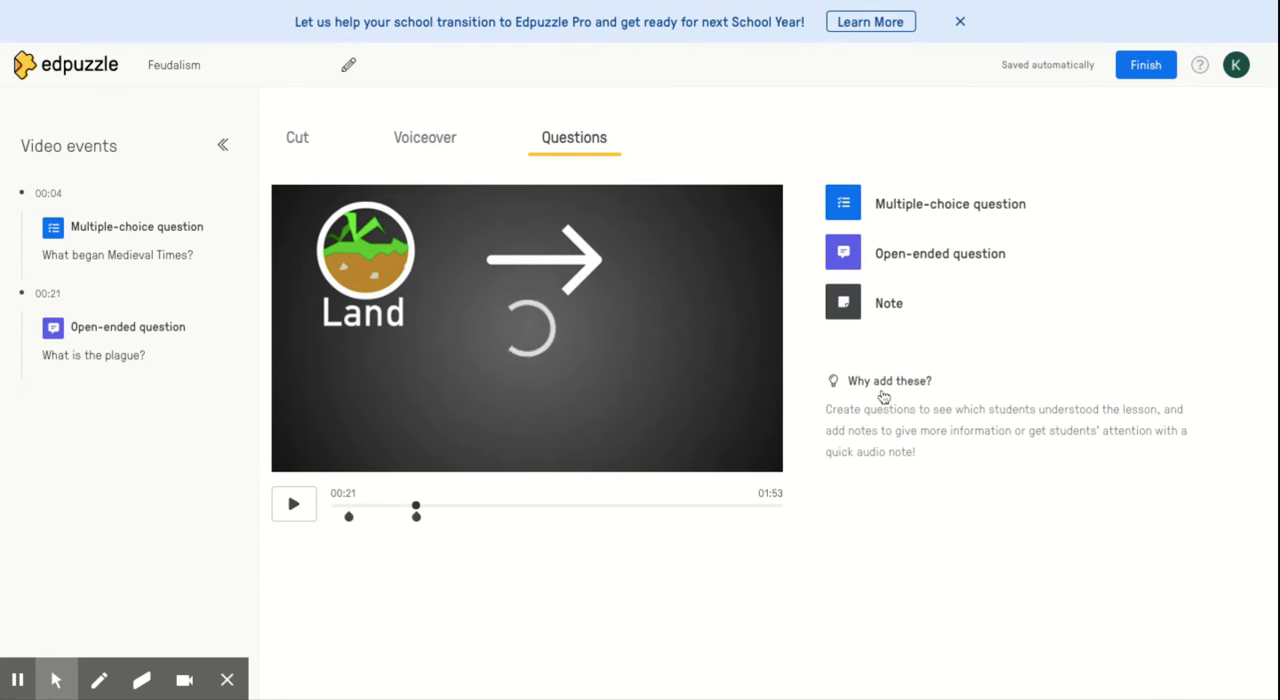
{"action": "left_click", "coordinate": [555, 383]}
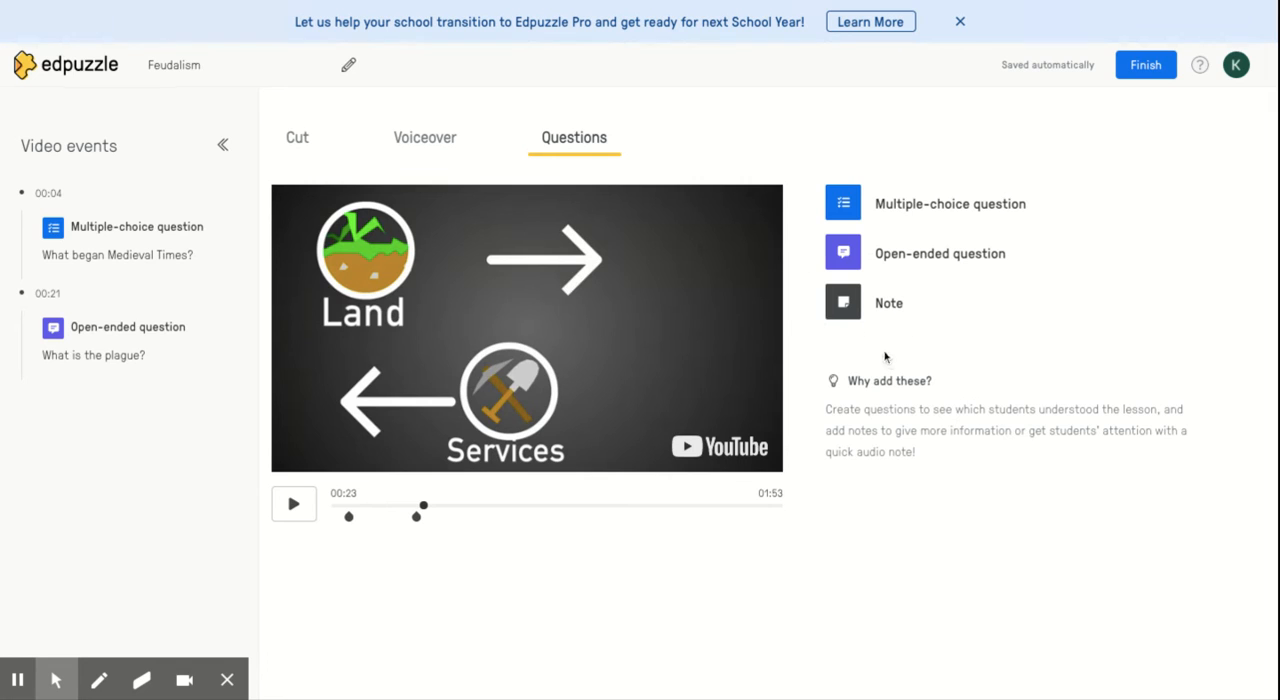
{"action": "left_click_drag", "start_coordinate": [425, 507], "coordinate": [738, 524]}
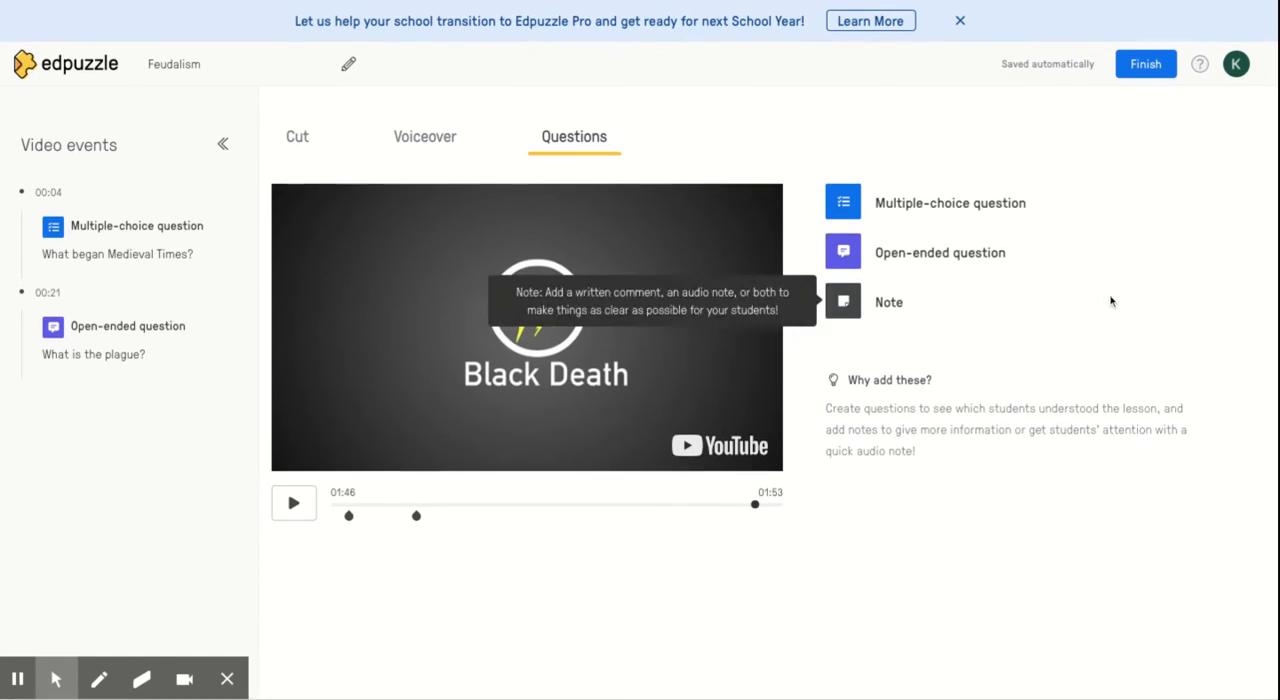
{"action": "left_click", "coordinate": [1146, 66]}
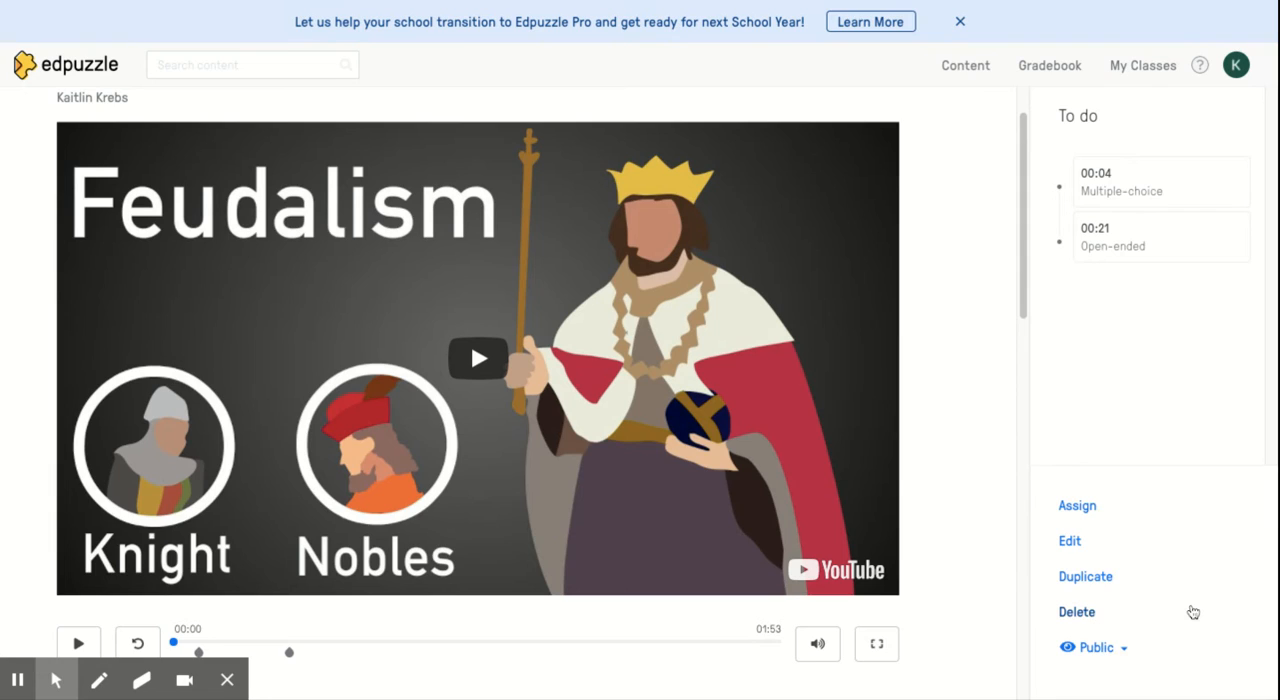
Switch the Feudalism video's visibility to Private and back to Public
{"action": "left_click", "coordinate": [1096, 644]}
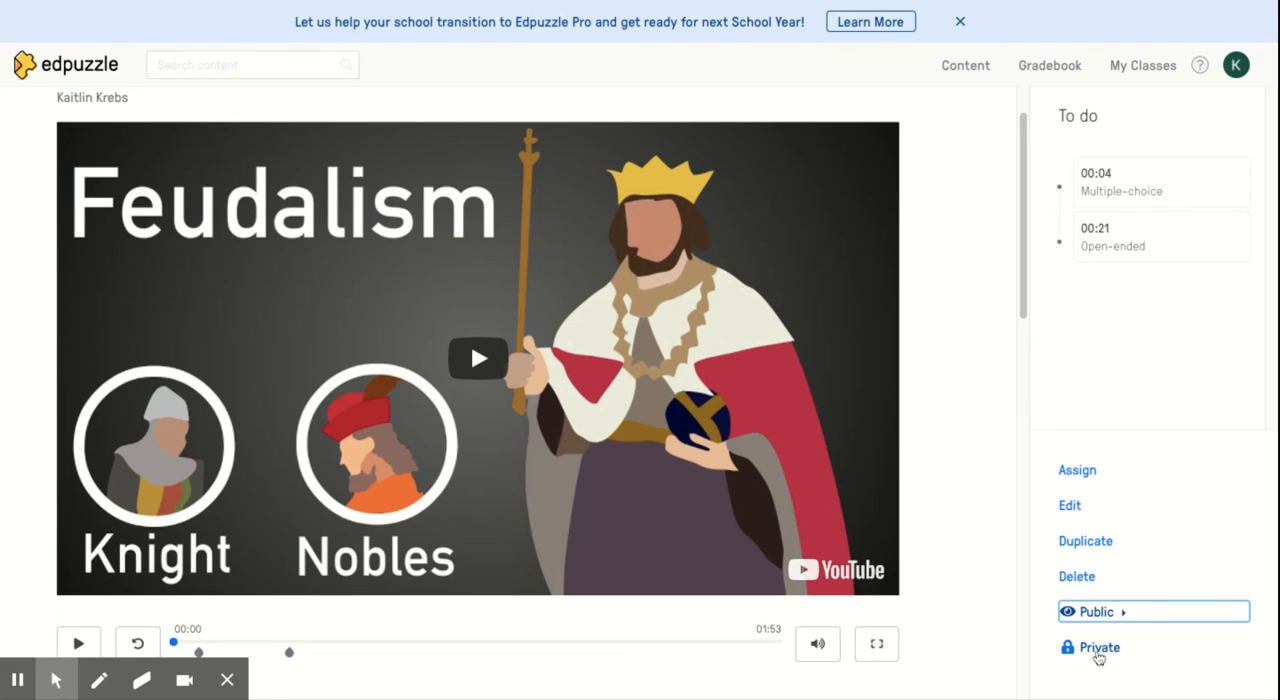
{"action": "left_click", "coordinate": [1099, 650]}
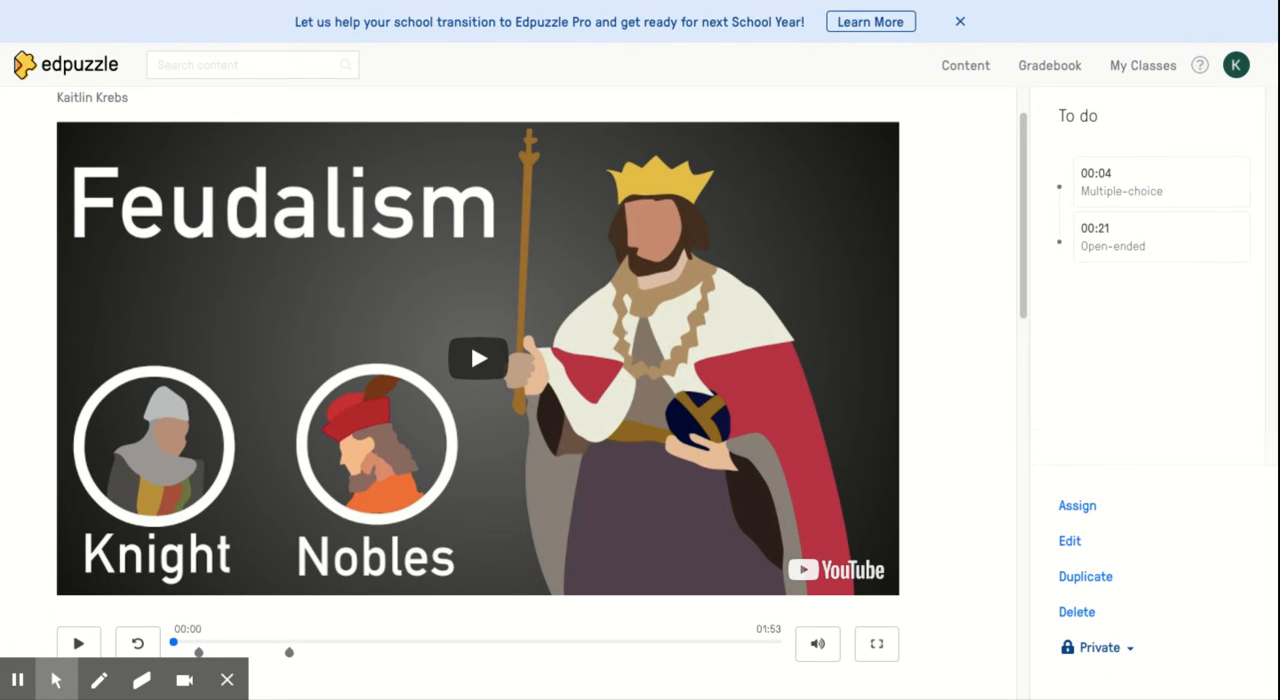
{"action": "left_click", "coordinate": [1100, 647]}
{"action": "left_click", "coordinate": [1089, 648]}
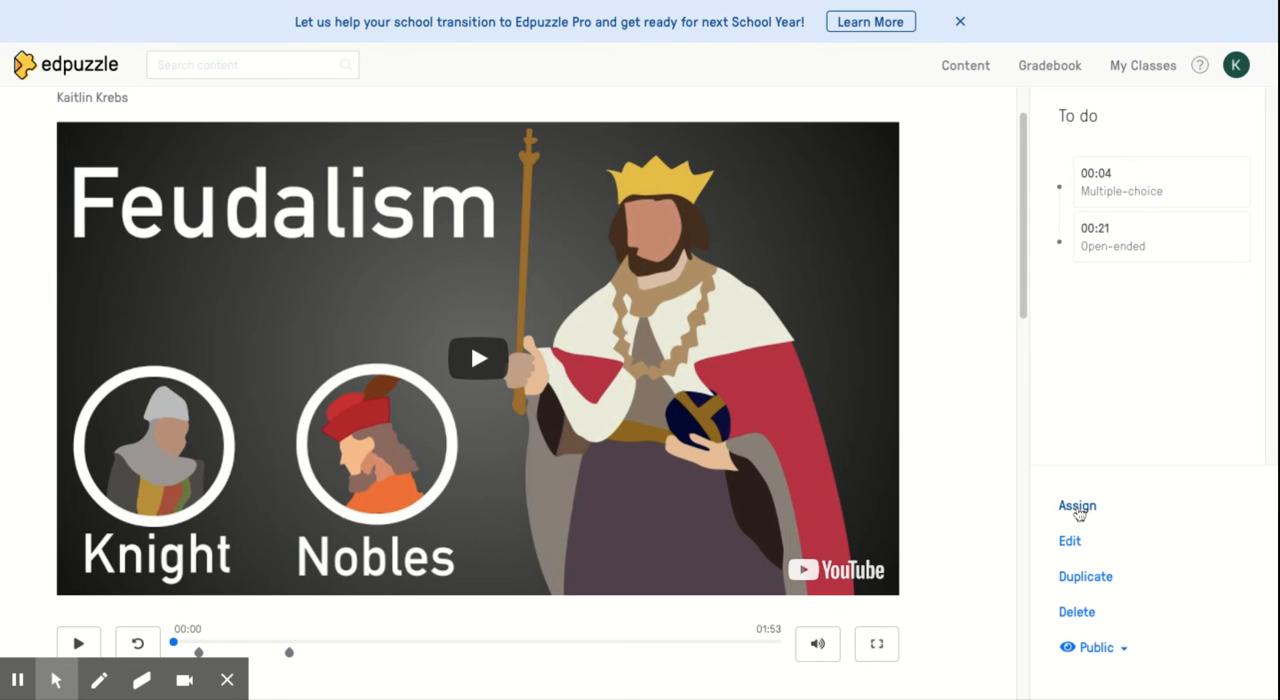
Open the assignment settings for the Feudalism video and select the Period 3 honors social studies class
{"action": "left_click", "coordinate": [1077, 508]}
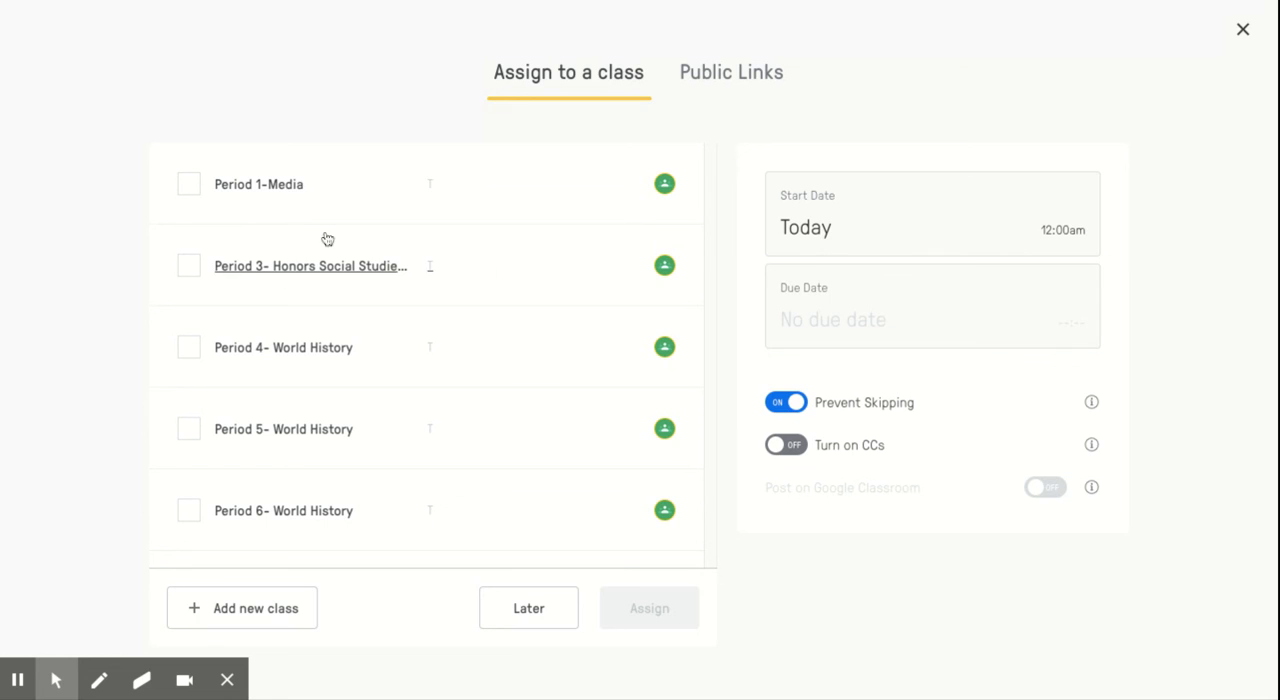
{"action": "left_click", "coordinate": [190, 266]}
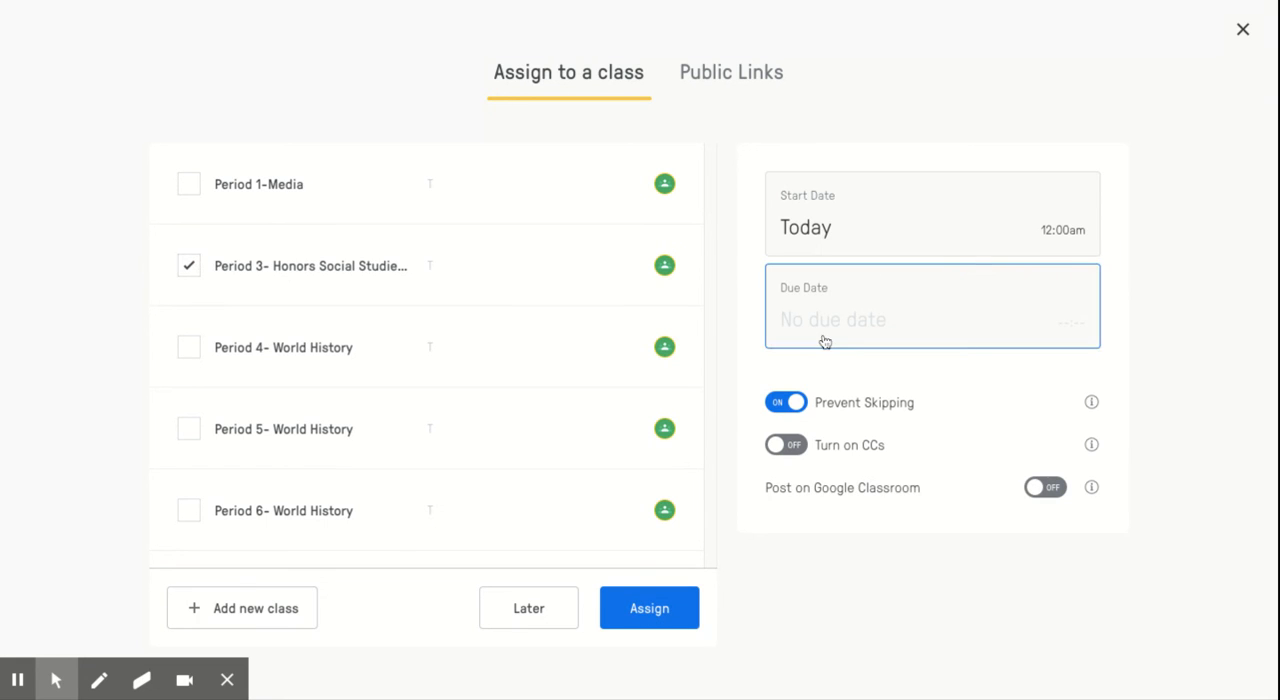
{"action": "left_click", "coordinate": [954, 226]}
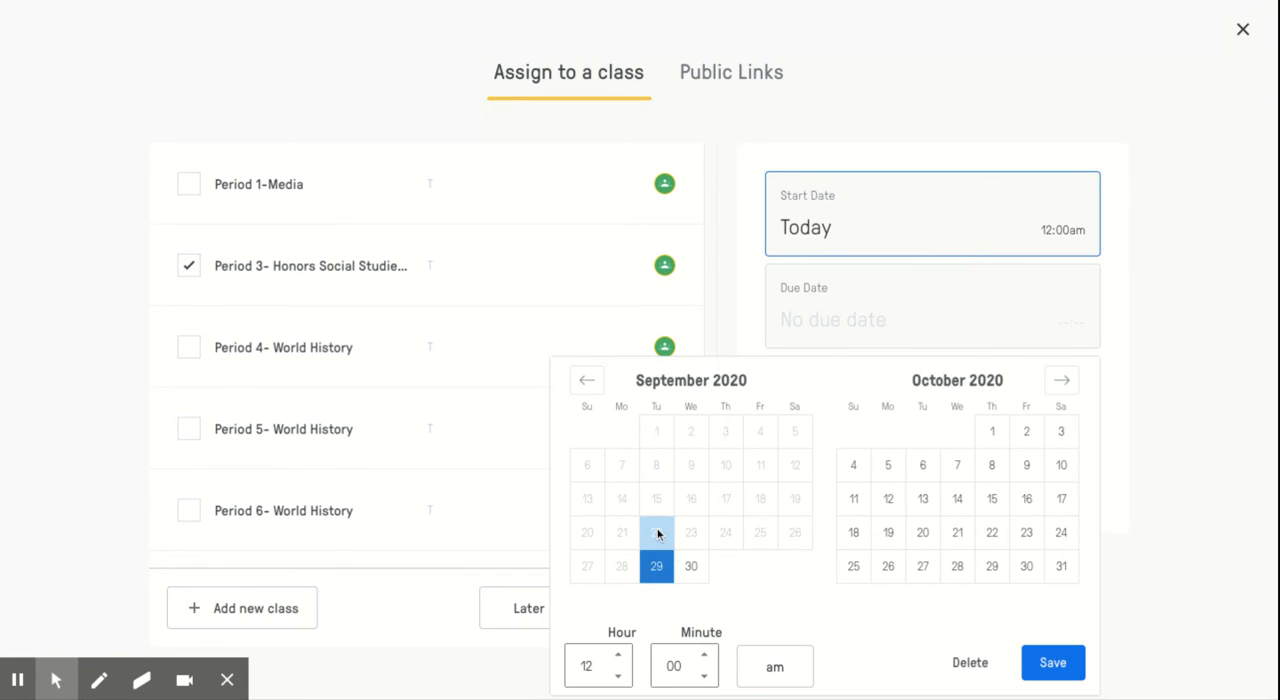
{"action": "left_click", "coordinate": [691, 566]}
{"action": "left_click", "coordinate": [881, 319]}
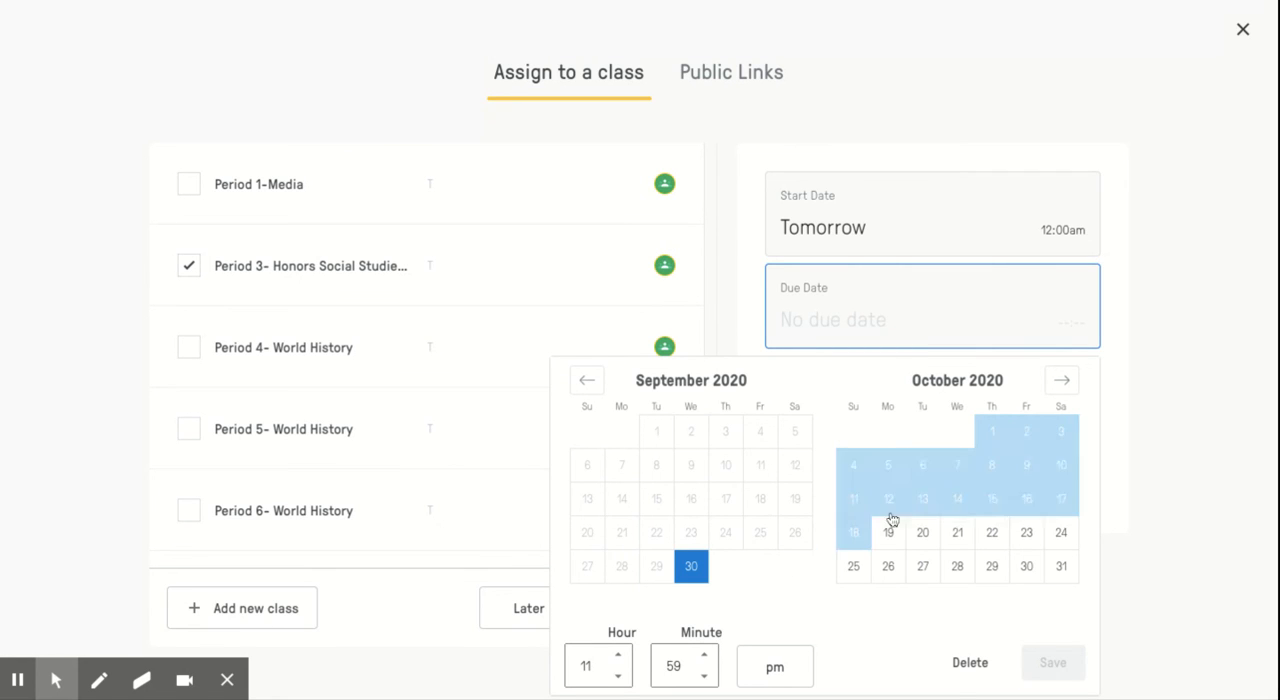
{"action": "left_click", "coordinate": [992, 434]}
{"action": "left_click", "coordinate": [1202, 303]}
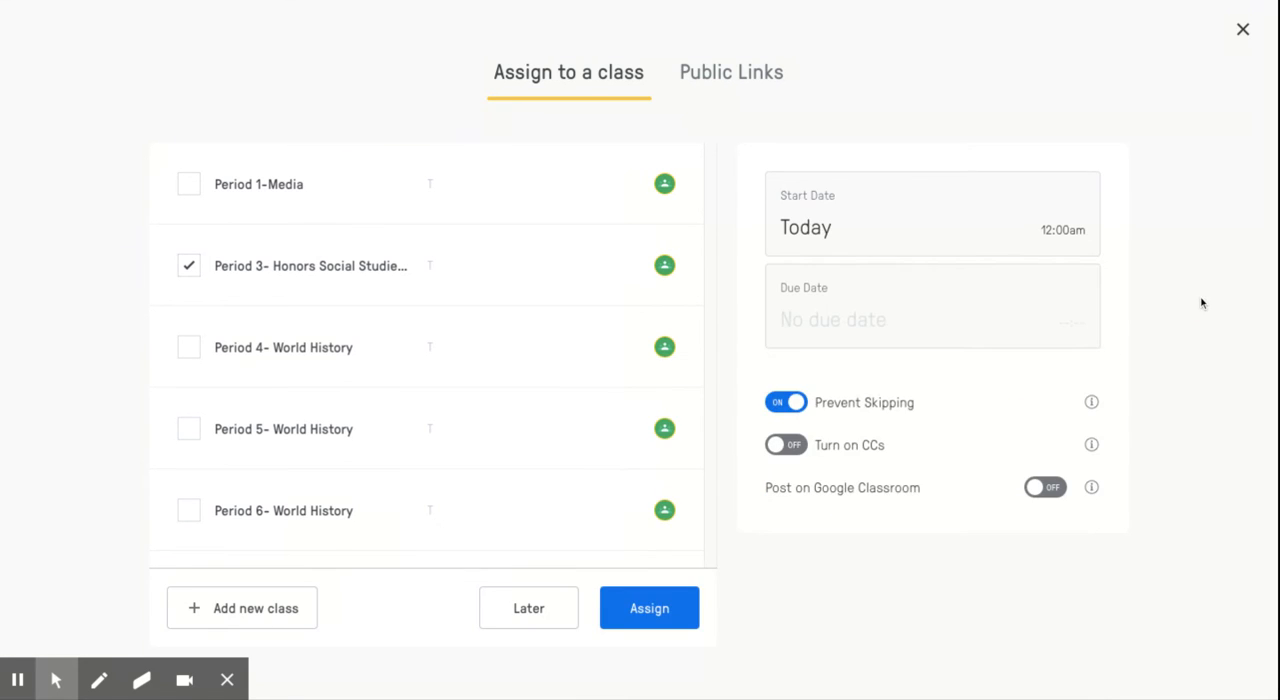
Set the assignment's due date to October 1 at 11:59 pm and its start date to September 30 at 12:00 am, saving each
{"action": "left_click", "coordinate": [1043, 330]}
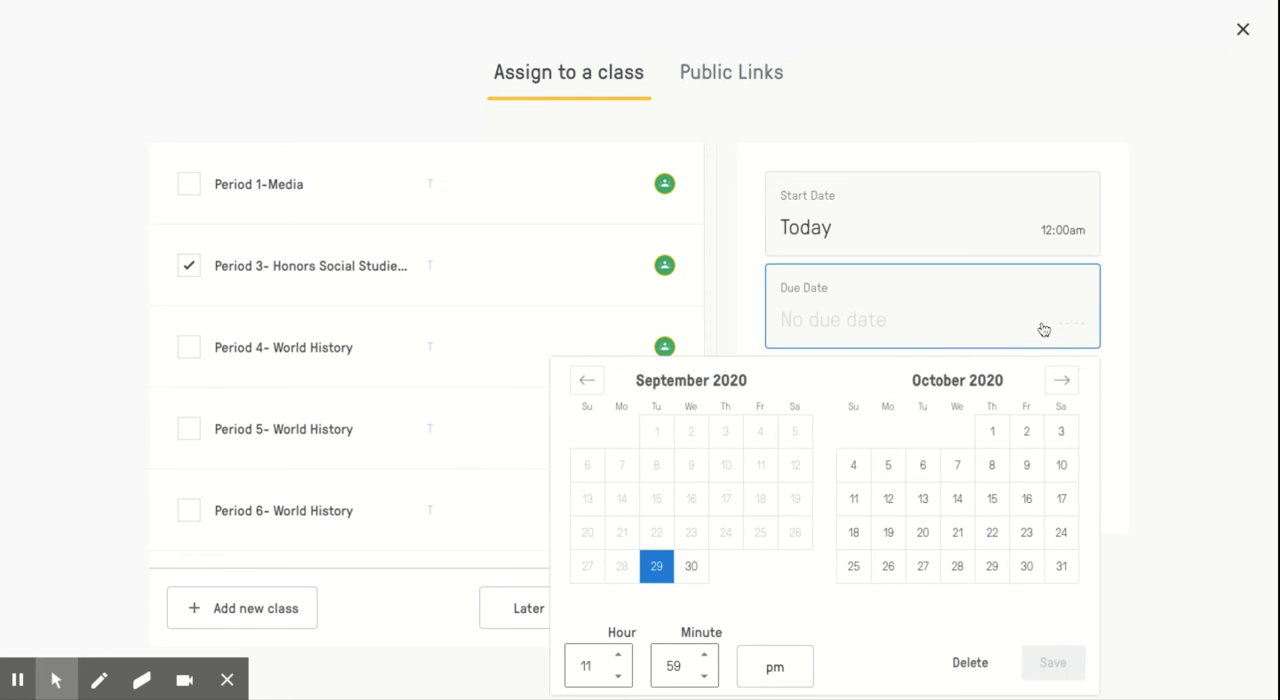
{"action": "left_click", "coordinate": [989, 440]}
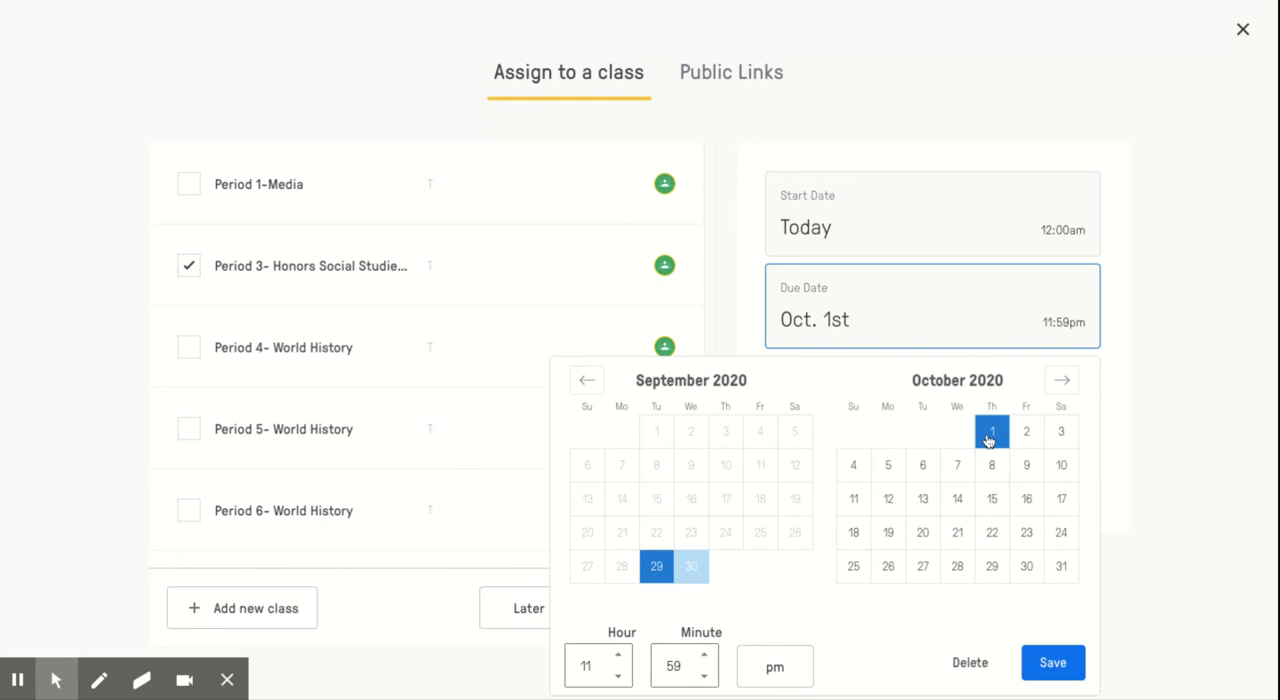
{"action": "left_click", "coordinate": [1053, 663]}
{"action": "left_click", "coordinate": [1003, 229]}
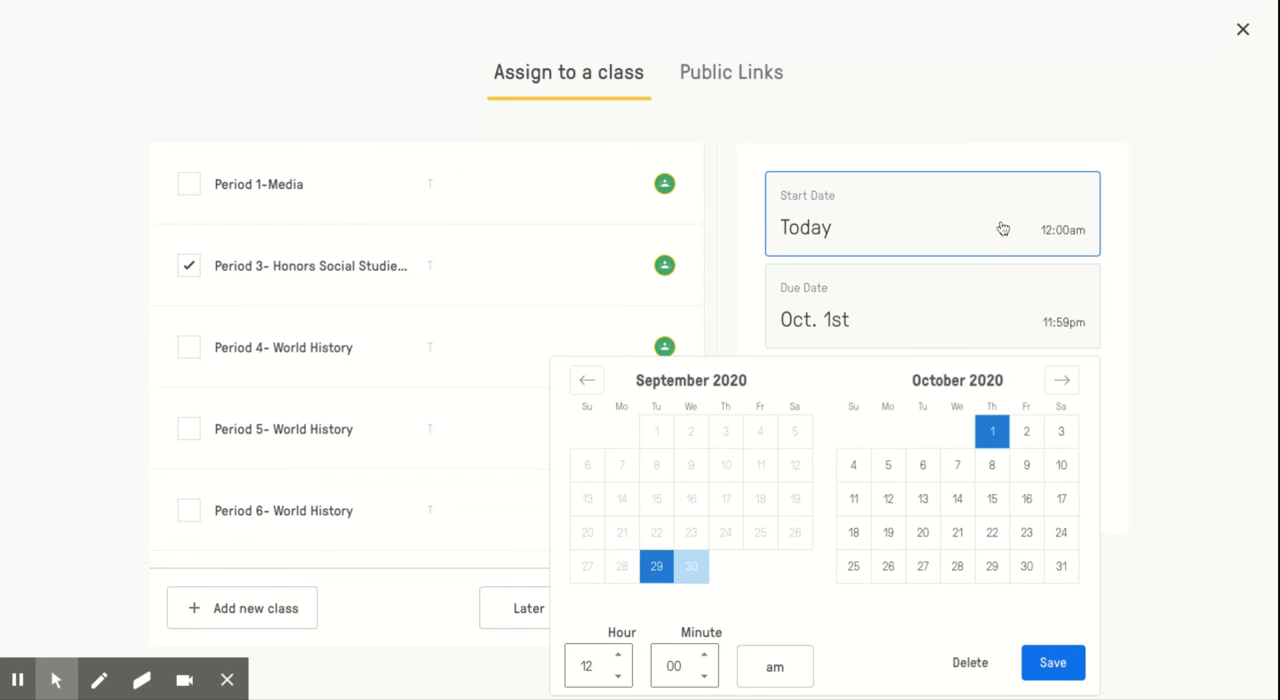
{"action": "left_click", "coordinate": [690, 568]}
{"action": "left_click", "coordinate": [1052, 664]}
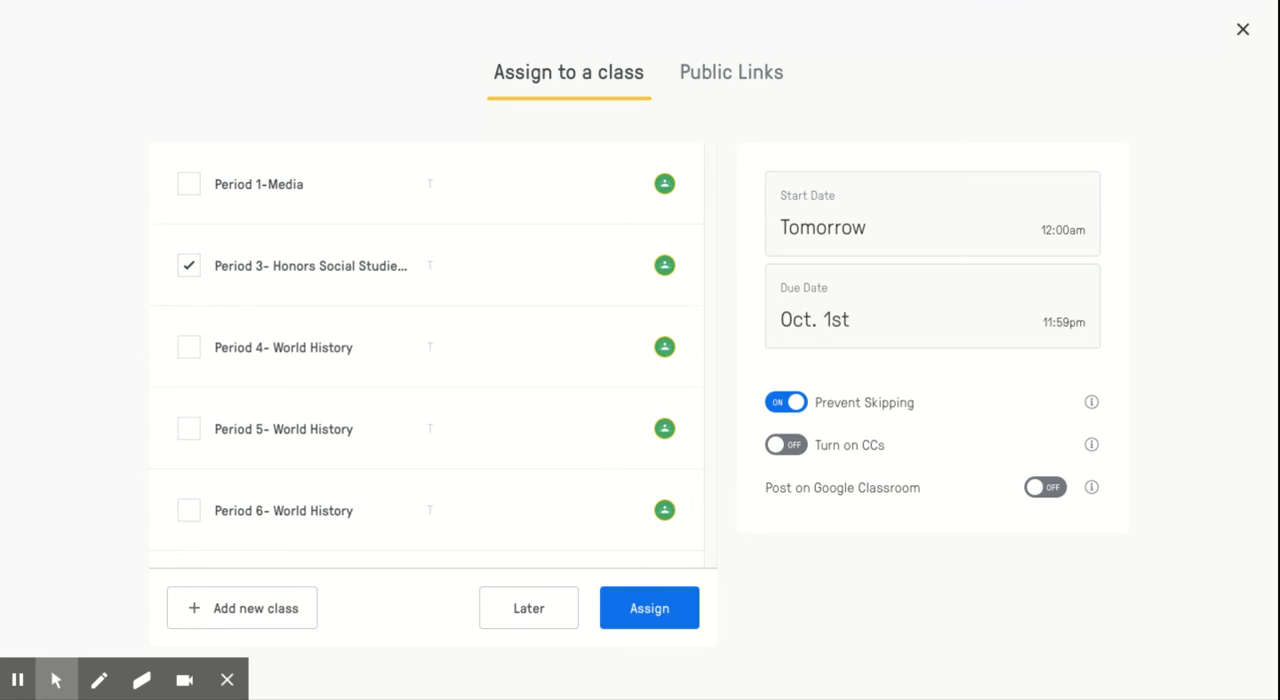
Turn on posting to Google Classroom and close the assignment settings without assigning the video
{"action": "left_click", "coordinate": [1053, 500]}
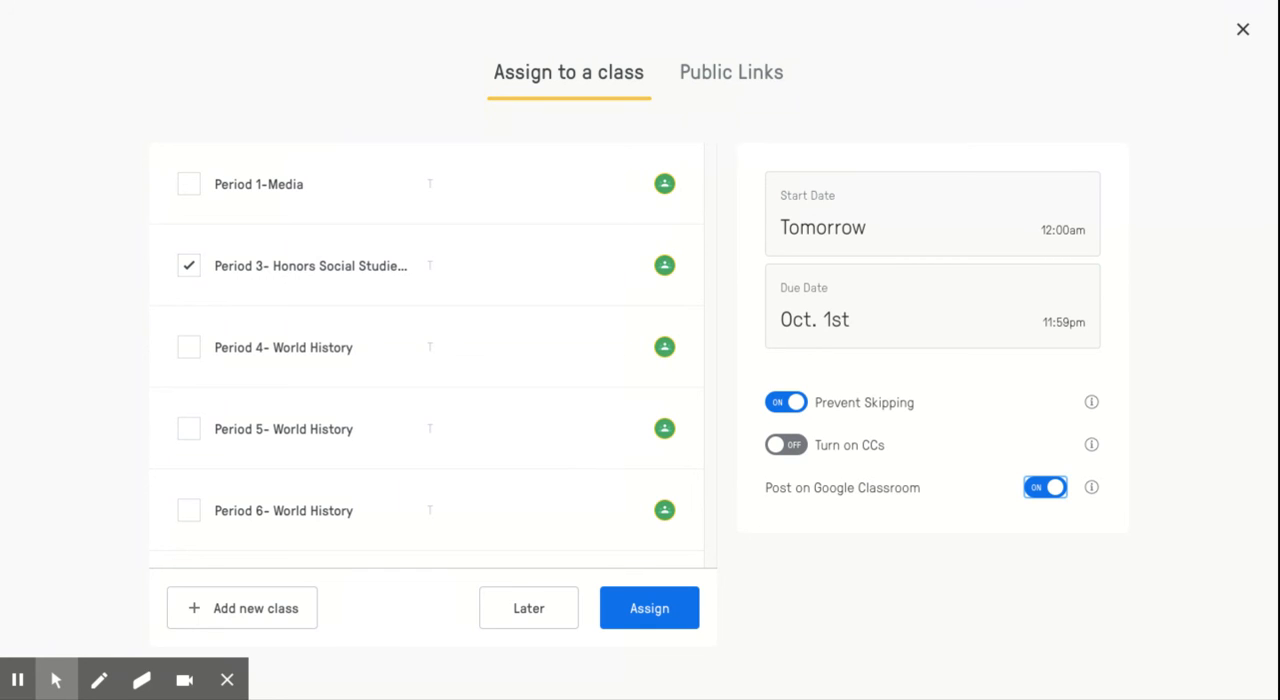
{"action": "left_click", "coordinate": [1242, 33]}
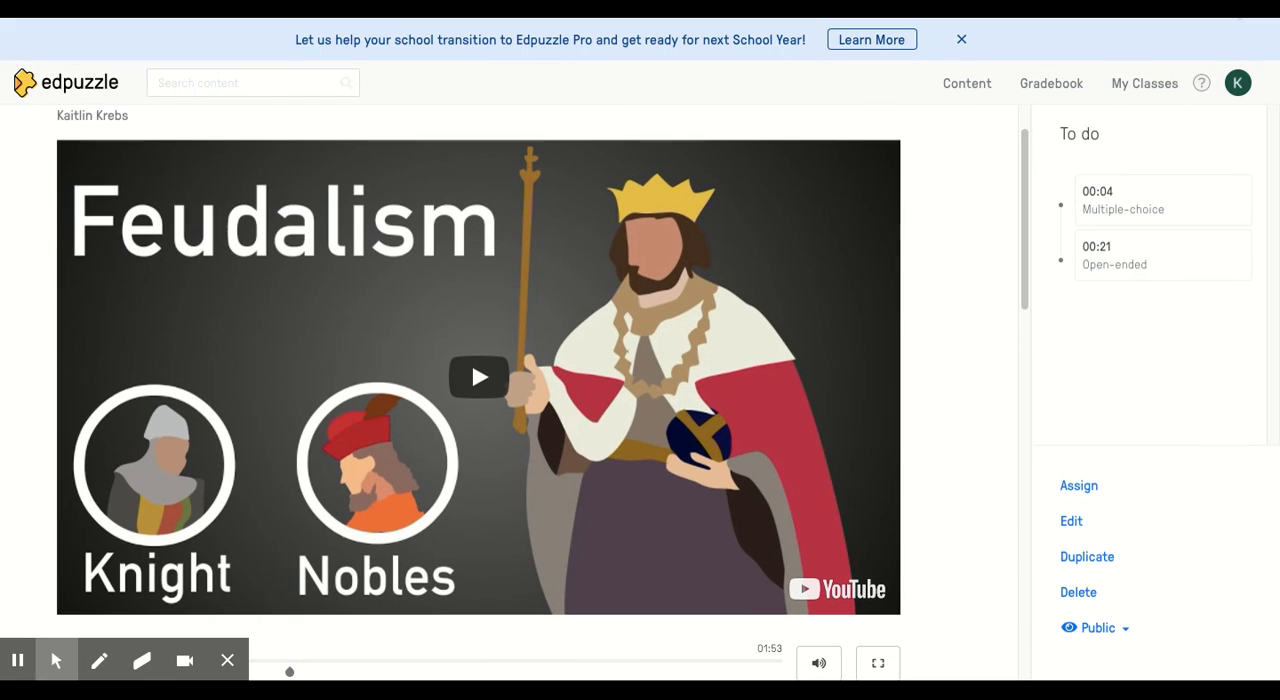